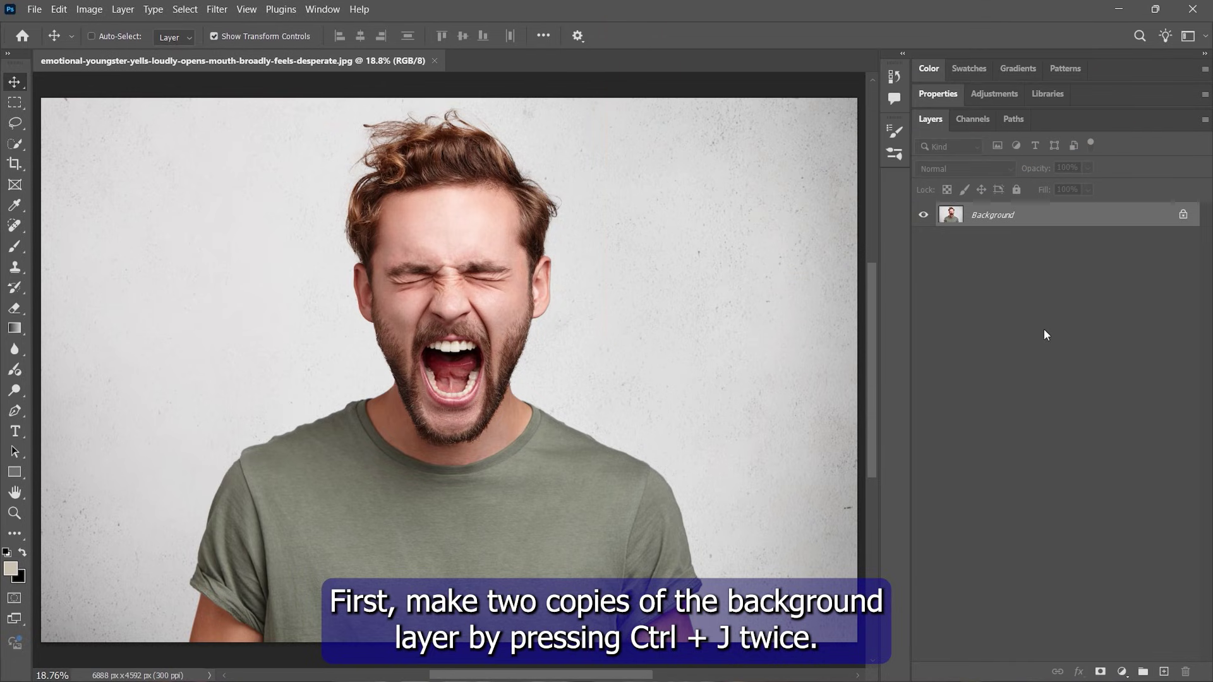
Duplicate the Background layer twice and hide both copies.
{"action": "key", "text": "ctrl+j"}
{"action": "key", "text": "ctrl+j"}
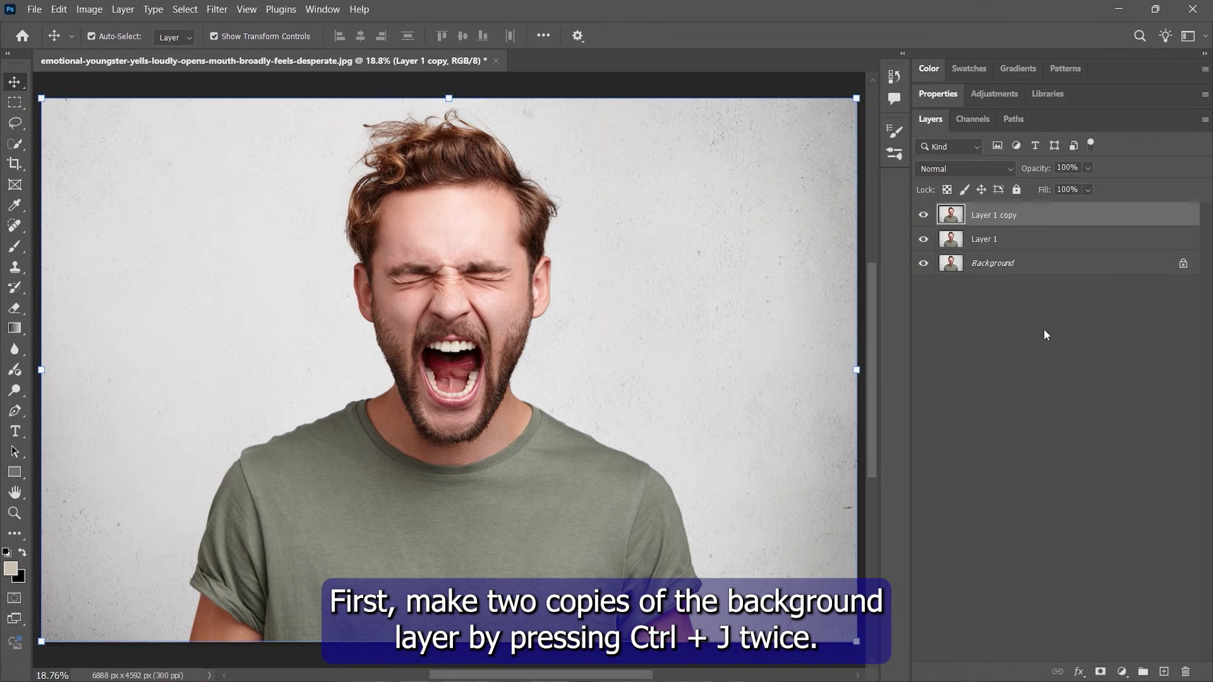
{"action": "left_click", "coordinate": [924, 239]}
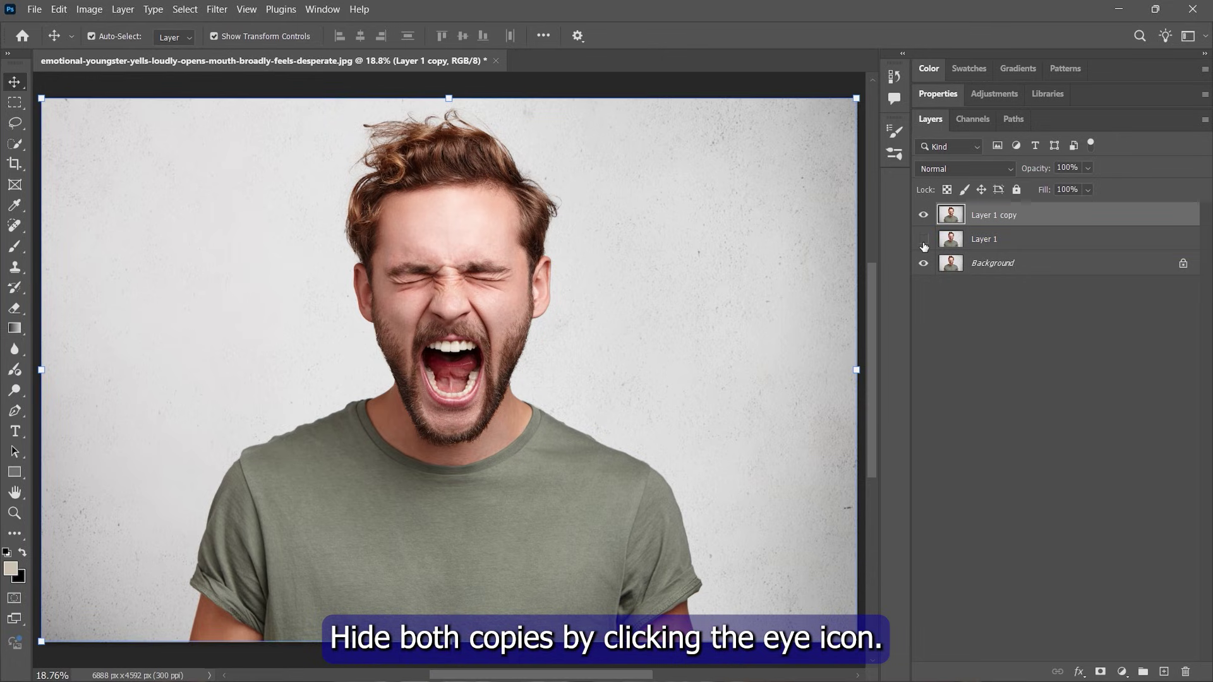
{"action": "left_click", "coordinate": [924, 216]}
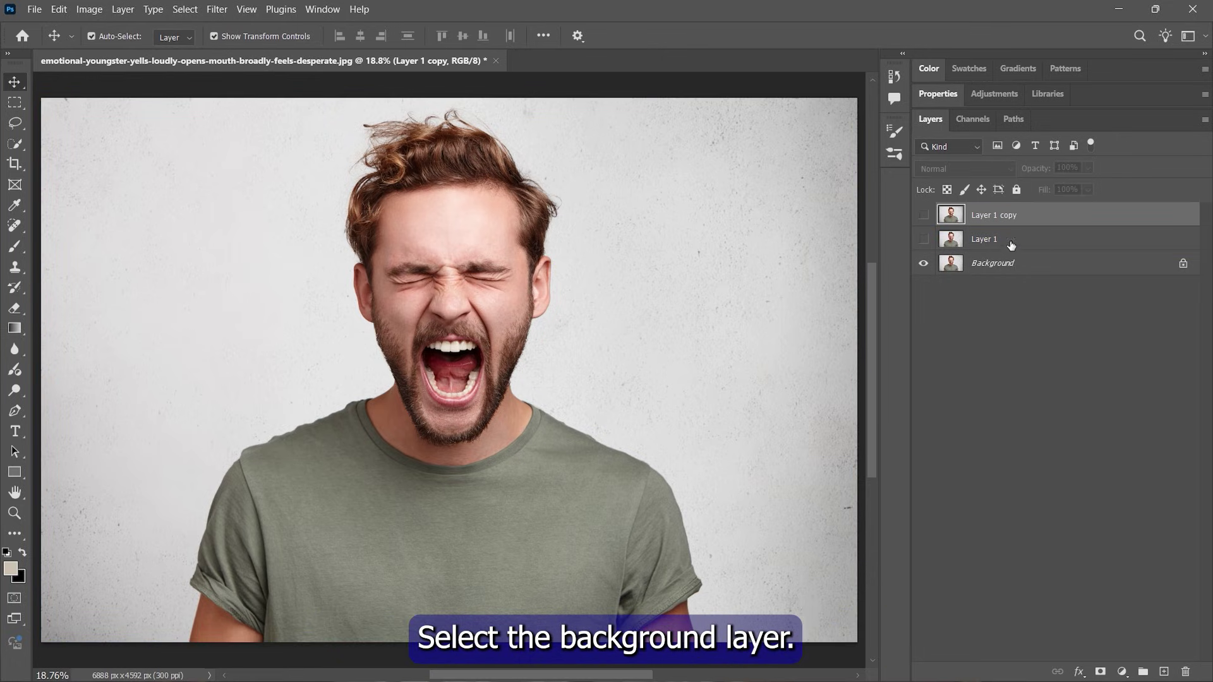
Make a rough Lasso selection around the whole man on the Background layer.
{"action": "left_click", "coordinate": [1072, 265]}
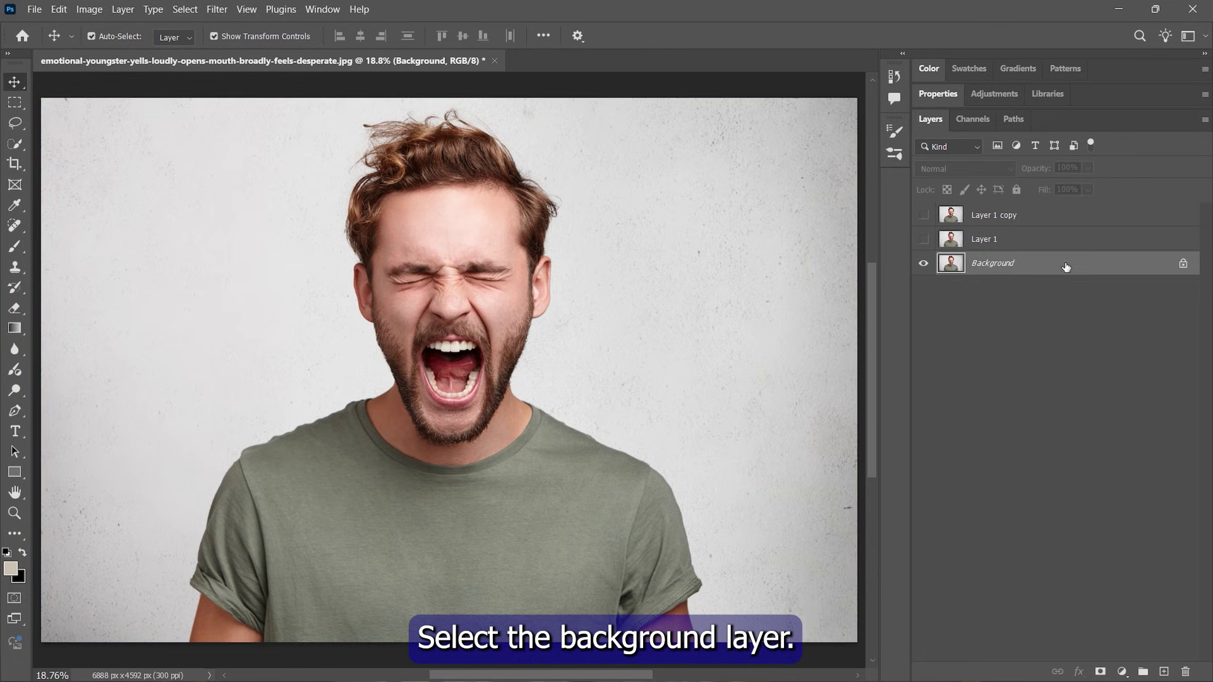
{"action": "left_click", "coordinate": [20, 125]}
{"action": "left_click", "coordinate": [70, 139]}
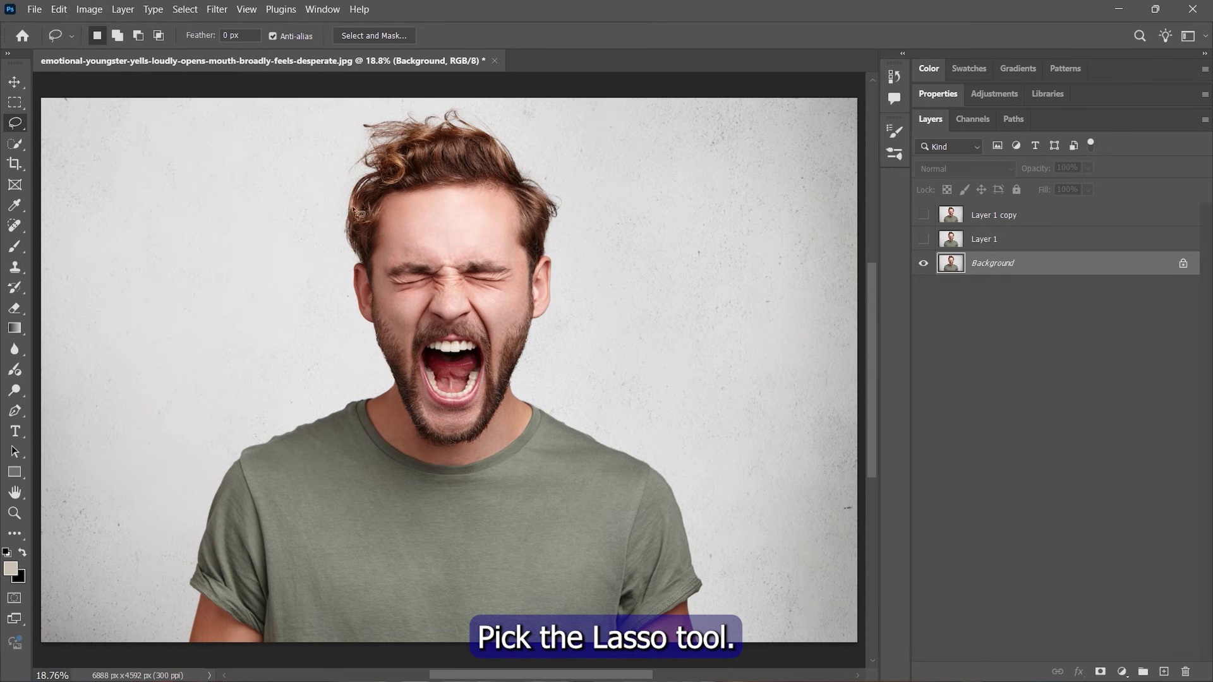
{"action": "left_click_drag", "start_coordinate": [320, 149], "coordinate": [313, 290]}
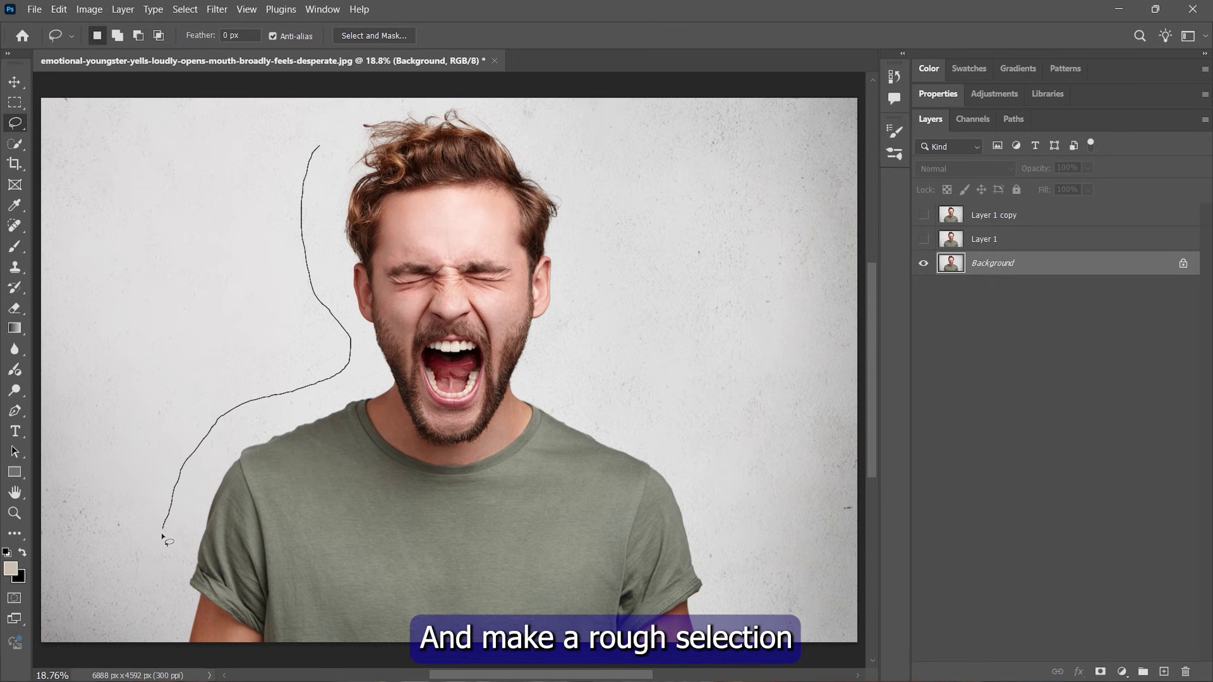
{"action": "left_click_drag", "start_coordinate": [162, 537], "coordinate": [309, 679]}
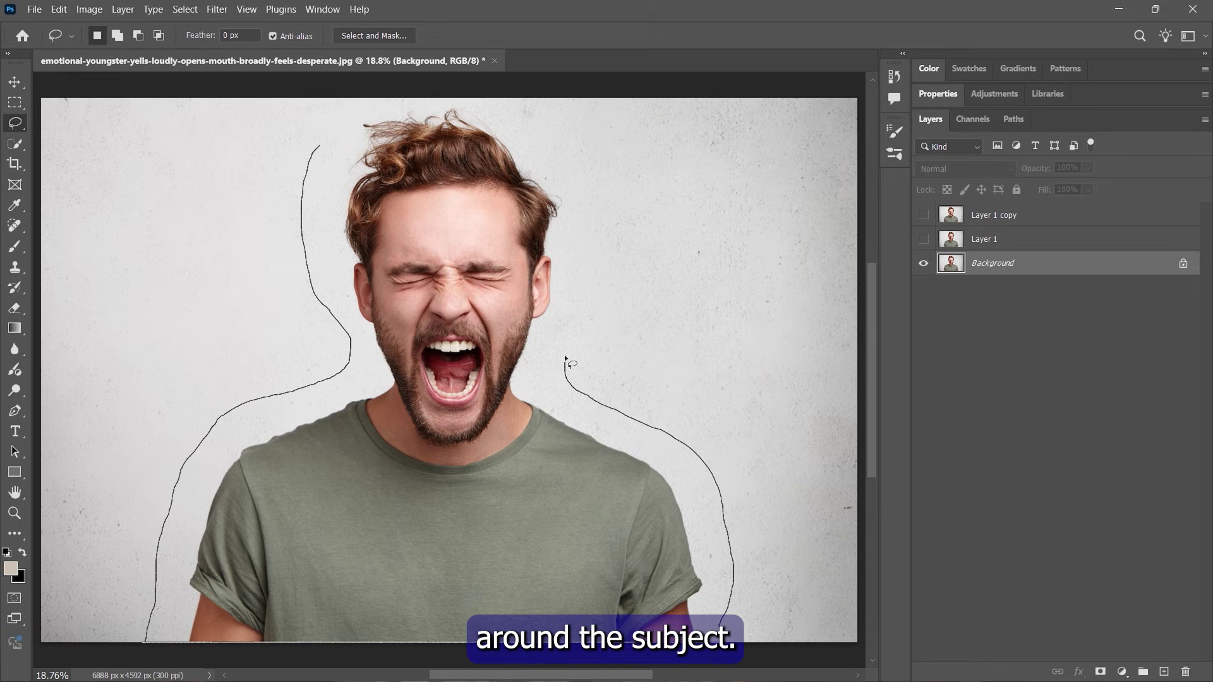
{"action": "left_click_drag", "start_coordinate": [407, 84], "coordinate": [371, 97]}
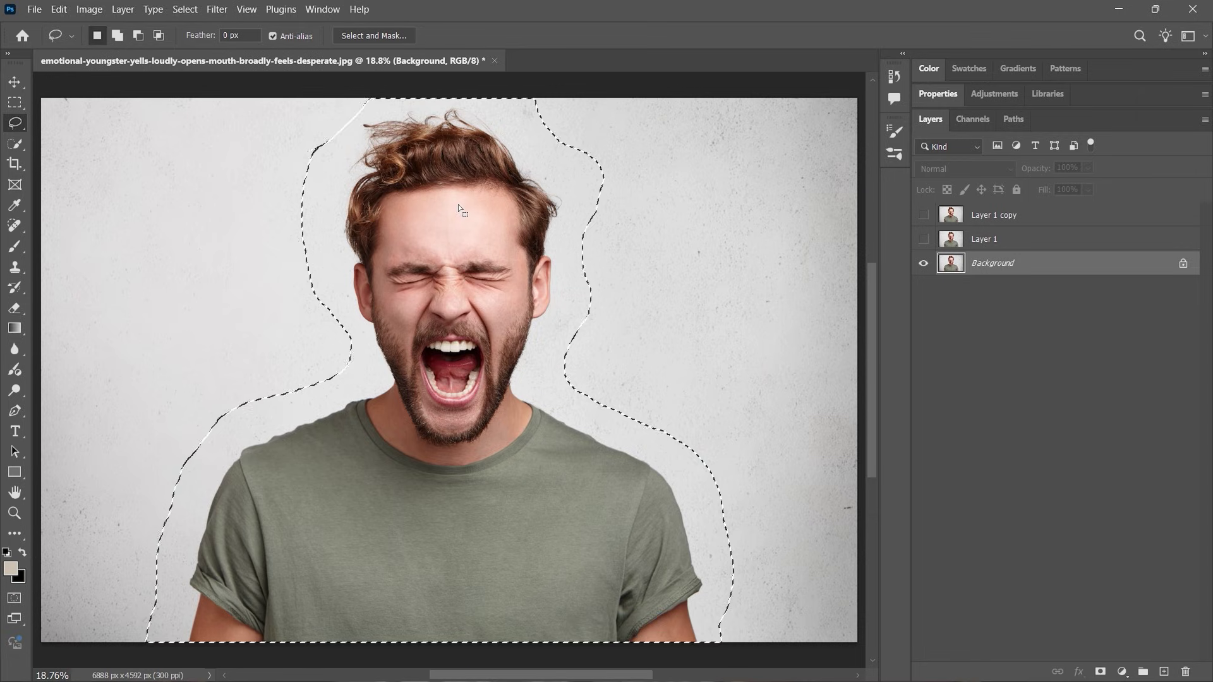
Fill the selection with Content-Aware contents at 100% opacity and deselect it.
{"action": "right_click", "coordinate": [502, 309]}
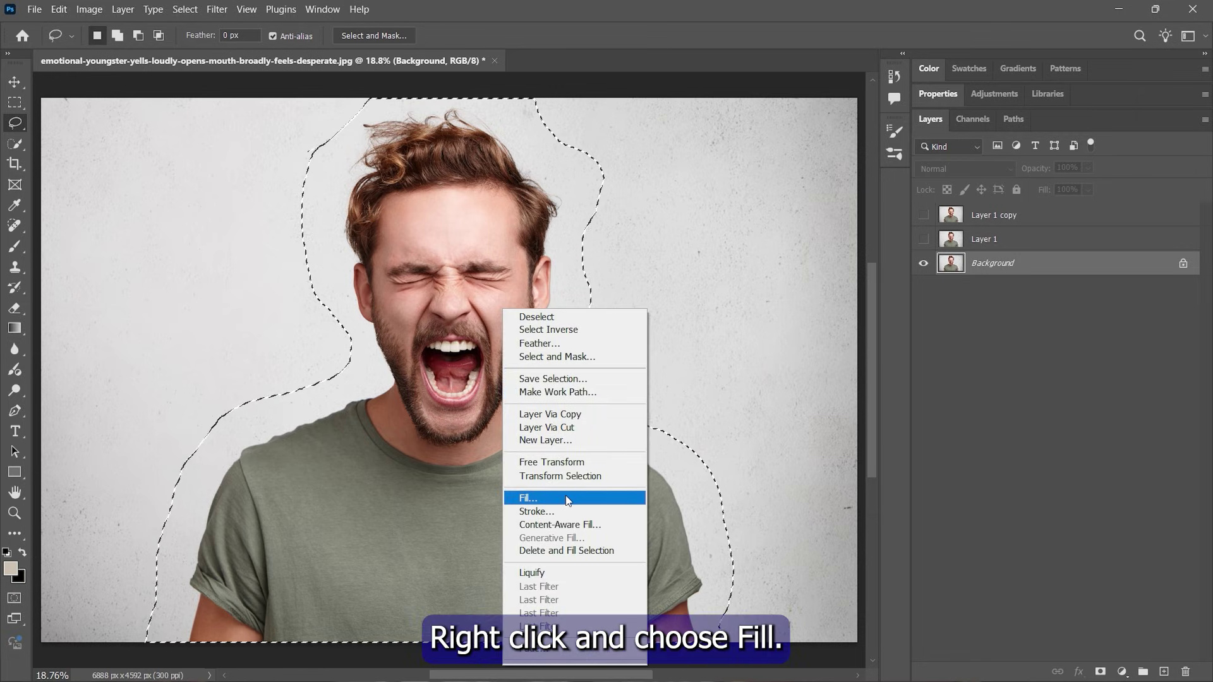
{"action": "left_click", "coordinate": [588, 499]}
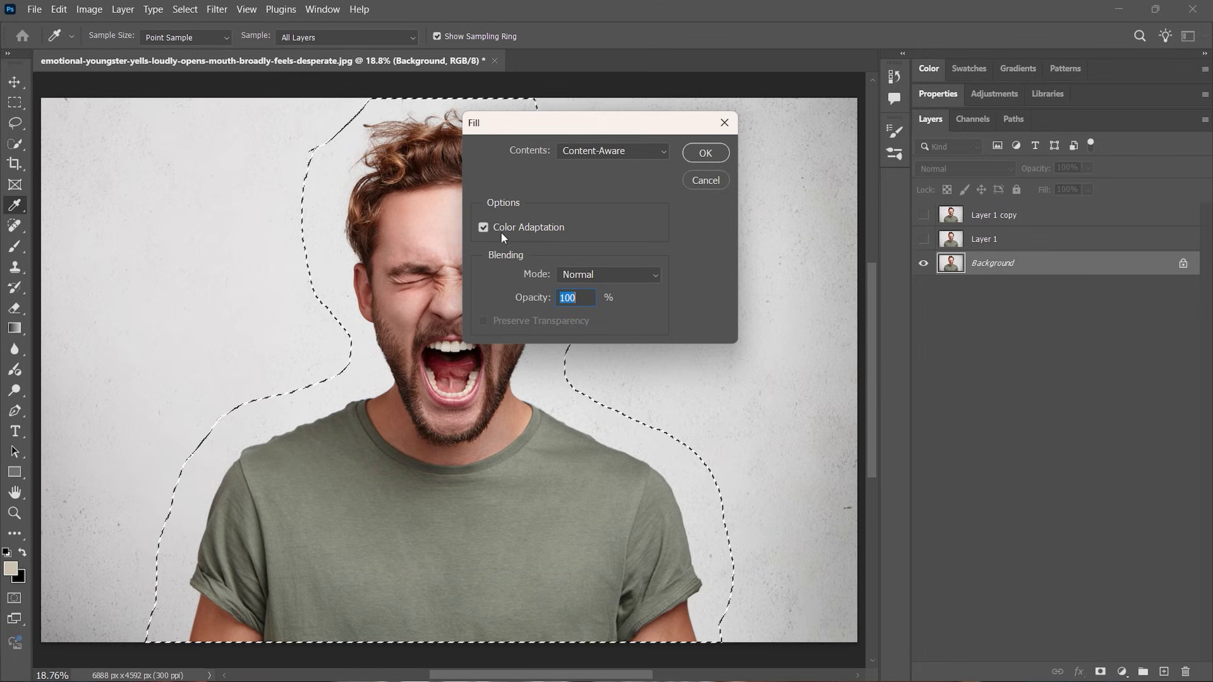
{"action": "left_click", "coordinate": [718, 154]}
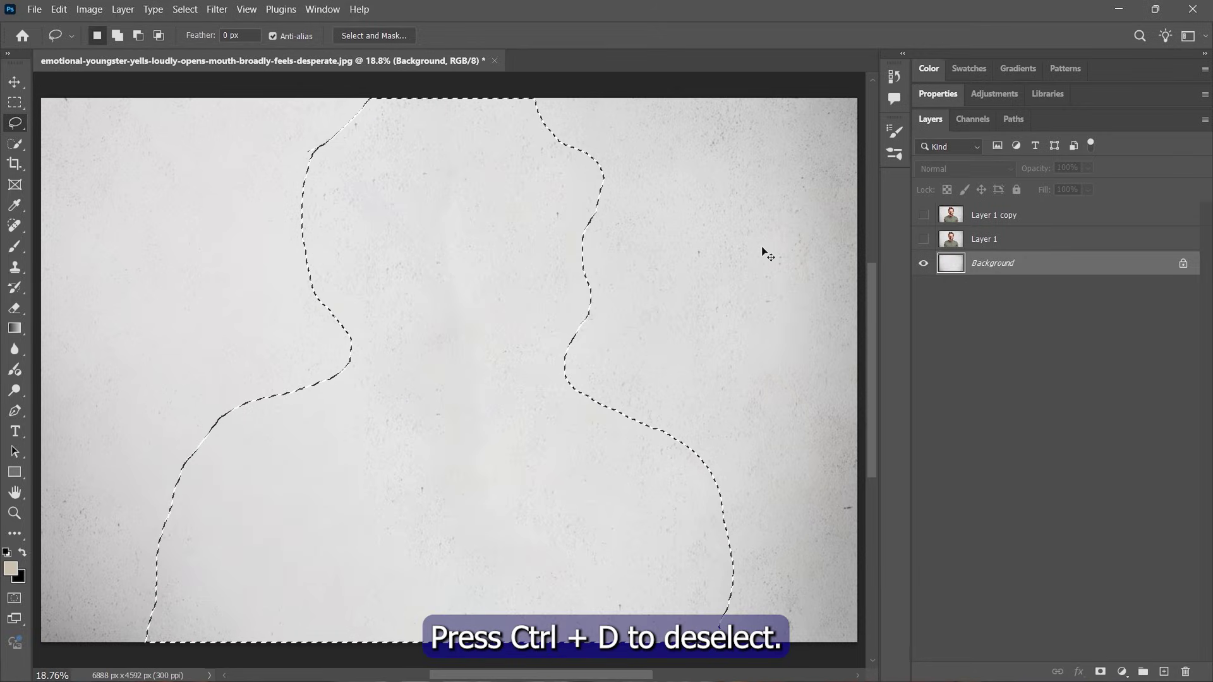
{"action": "key", "text": "ctrl+d"}
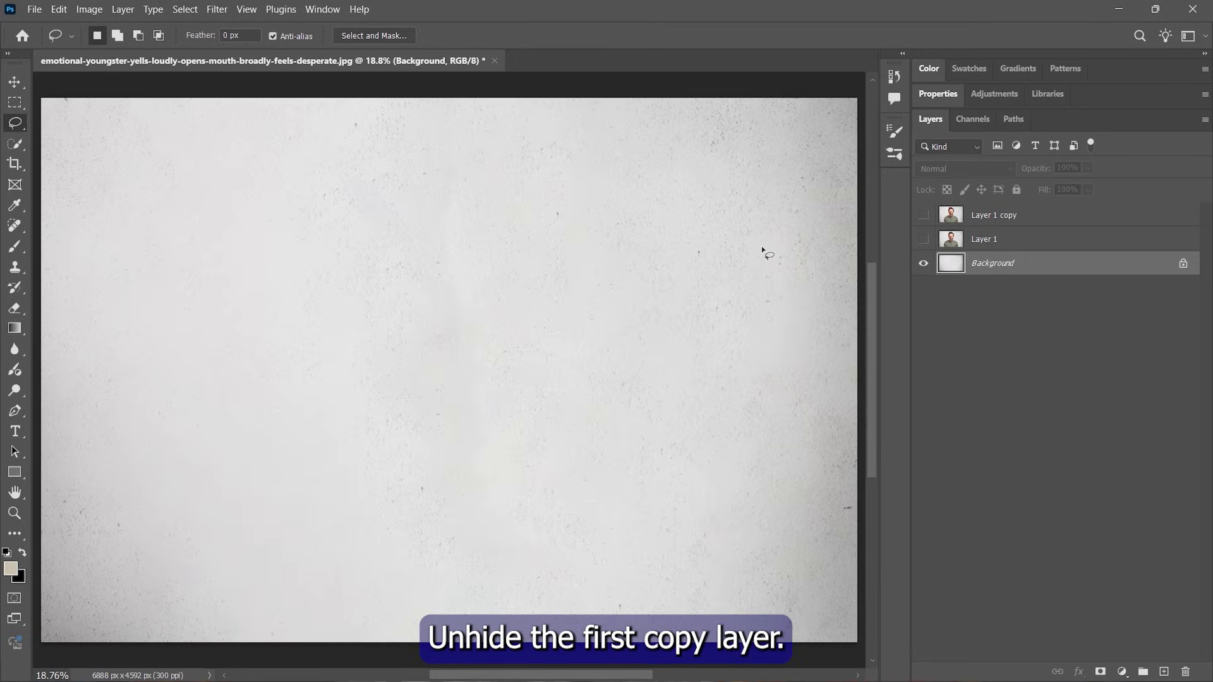
Show Layer 1 and use Liquify's Forward Warp at size 600 to stretch the hair, ear, beard, shoulder and sleeve toward the image's left edge.
{"action": "left_click", "coordinate": [923, 239]}
{"action": "left_click", "coordinate": [996, 245]}
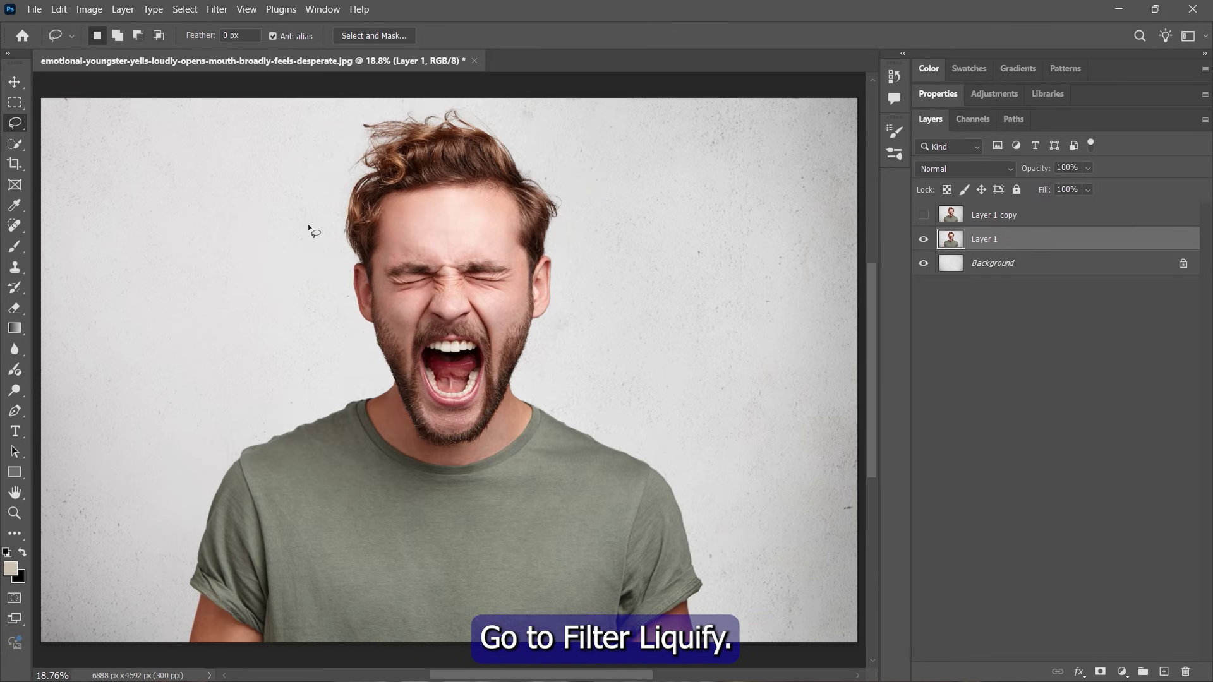
{"action": "left_click", "coordinate": [216, 10]}
{"action": "left_click", "coordinate": [261, 149]}
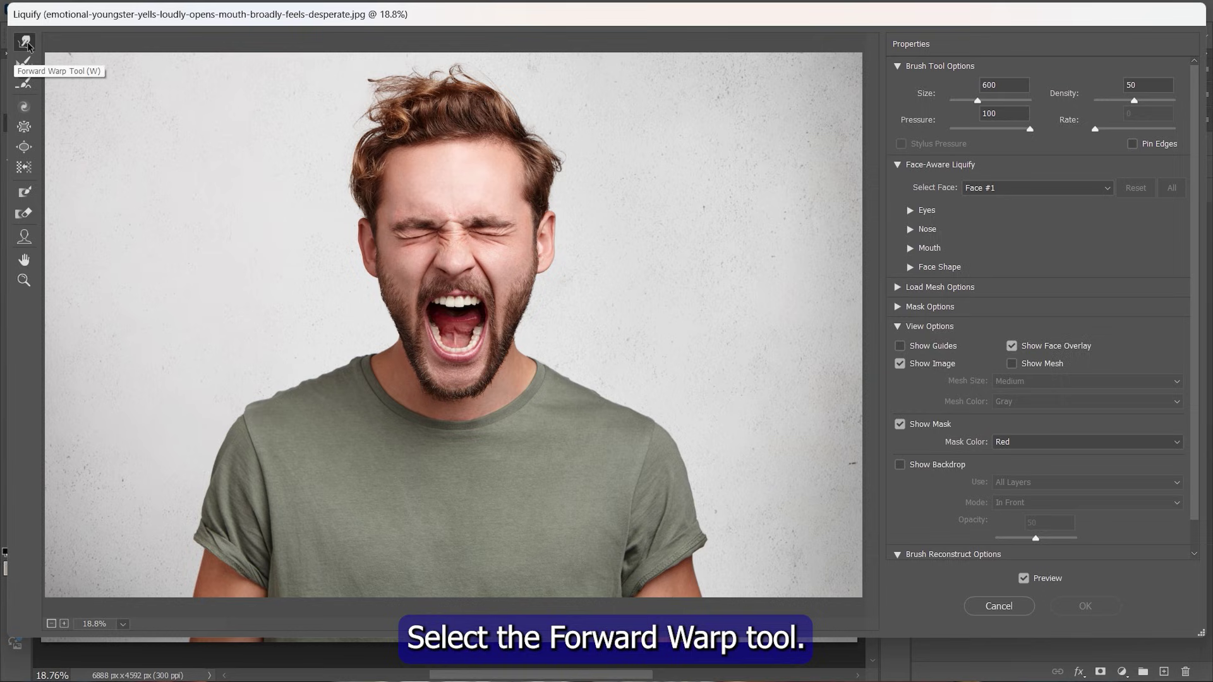
{"action": "mouse_move", "coordinate": [393, 88]}
{"action": "left_mouse_down"}
{"action": "mouse_move", "coordinate": [271, 76]}
{"action": "mouse_move", "coordinate": [282, 149]}
{"action": "mouse_move", "coordinate": [261, 180]}
{"action": "left_mouse_up"}
{"action": "left_click_drag", "start_coordinate": [354, 206], "coordinate": [298, 211]}
{"action": "left_click_drag", "start_coordinate": [373, 247], "coordinate": [307, 253]}
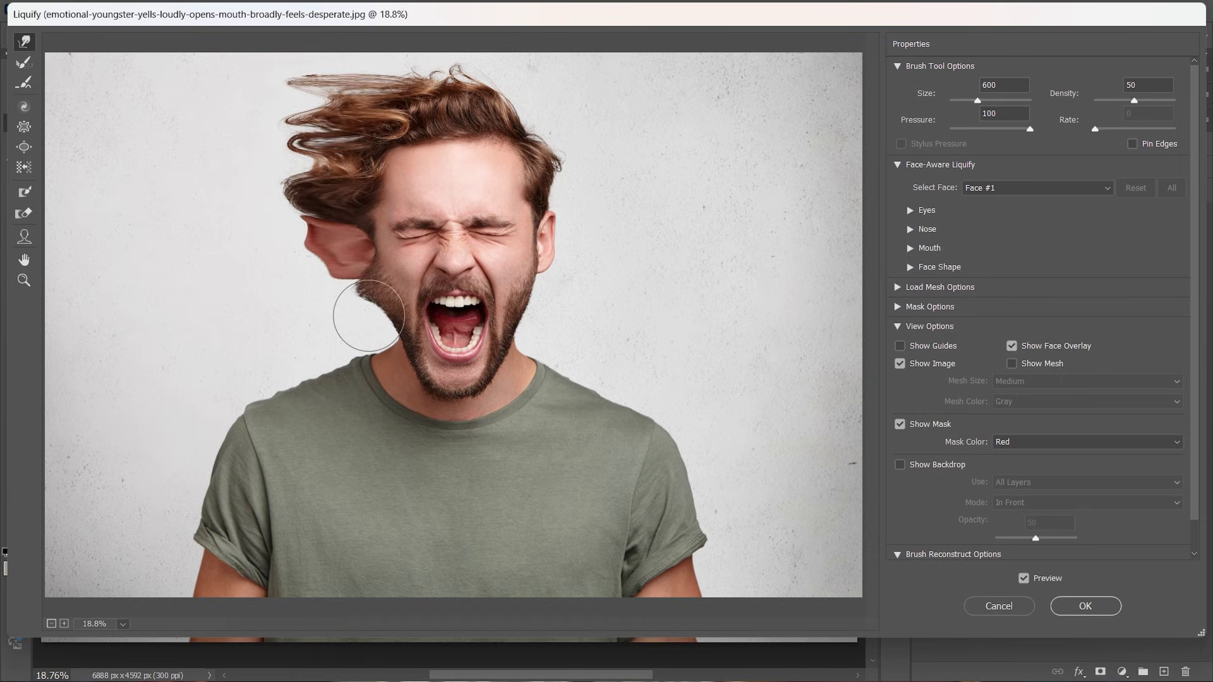
{"action": "left_click_drag", "start_coordinate": [370, 318], "coordinate": [337, 349]}
{"action": "left_click_drag", "start_coordinate": [279, 392], "coordinate": [142, 452]}
{"action": "left_click_drag", "start_coordinate": [203, 493], "coordinate": [120, 493]}
{"action": "mouse_move", "coordinate": [190, 568]}
{"action": "left_mouse_down"}
{"action": "mouse_move", "coordinate": [104, 576]}
{"action": "mouse_move", "coordinate": [95, 565]}
{"action": "left_mouse_up"}
{"action": "left_click_drag", "start_coordinate": [135, 471], "coordinate": [92, 467]}
{"action": "left_click_drag", "start_coordinate": [171, 392], "coordinate": [120, 398]}
{"action": "left_click_drag", "start_coordinate": [360, 290], "coordinate": [297, 291]}
{"action": "left_click_drag", "start_coordinate": [379, 101], "coordinate": [265, 82]}
{"action": "left_click_drag", "start_coordinate": [315, 161], "coordinate": [222, 165]}
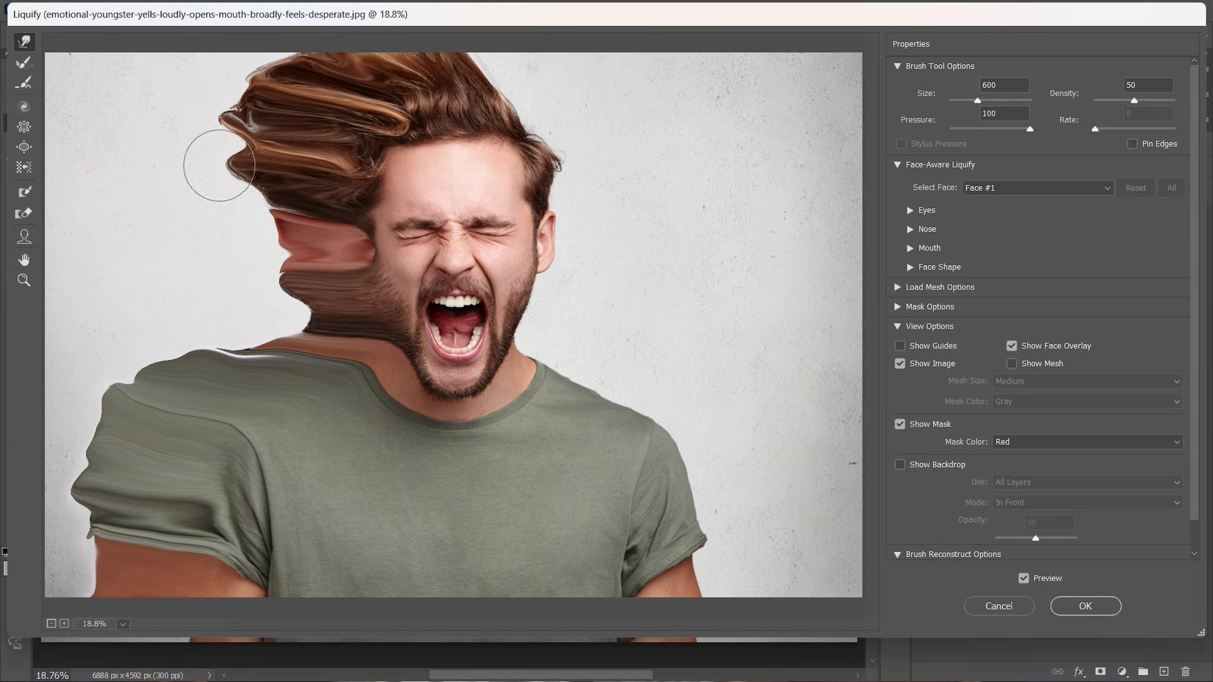
{"action": "left_click_drag", "start_coordinate": [322, 237], "coordinate": [274, 235]}
{"action": "left_click_drag", "start_coordinate": [329, 309], "coordinate": [274, 308]}
{"action": "left_click", "coordinate": [1091, 610]}
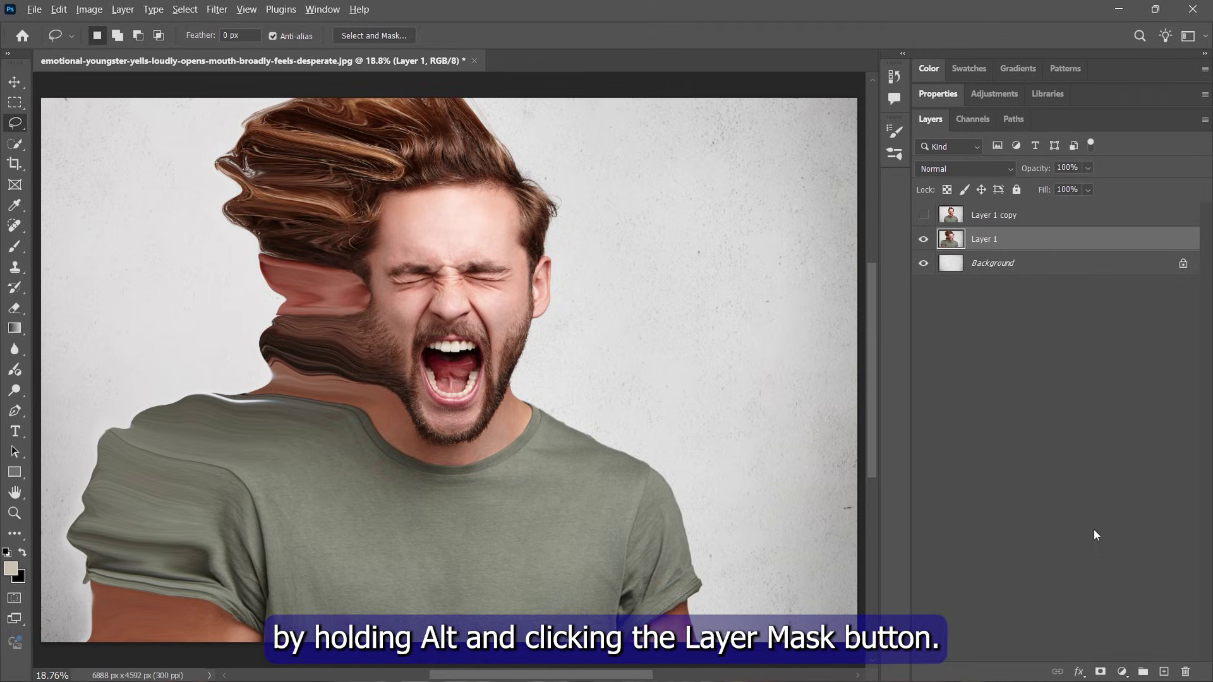
Add a black mask to Layer 1, and show Layer 1 copy and mask it from a Subject selection.
{"action": "left_click", "coordinate": [1100, 673], "text": "alt"}
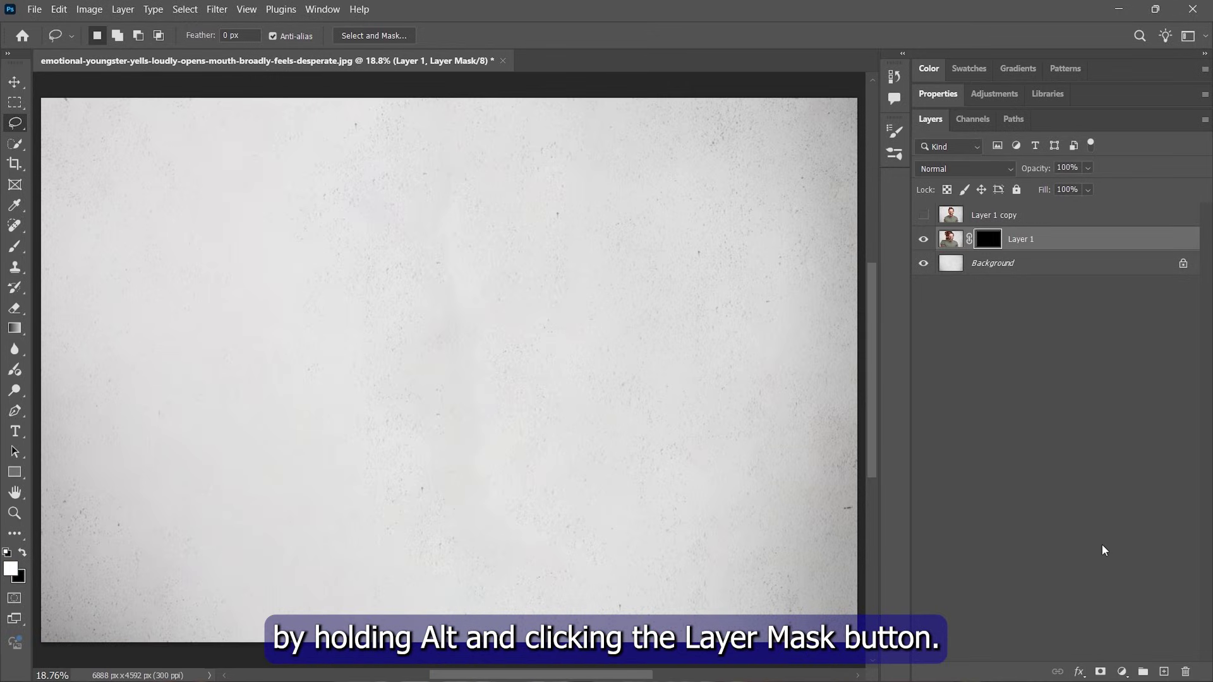
{"action": "left_click", "coordinate": [924, 218]}
{"action": "left_click", "coordinate": [1018, 223]}
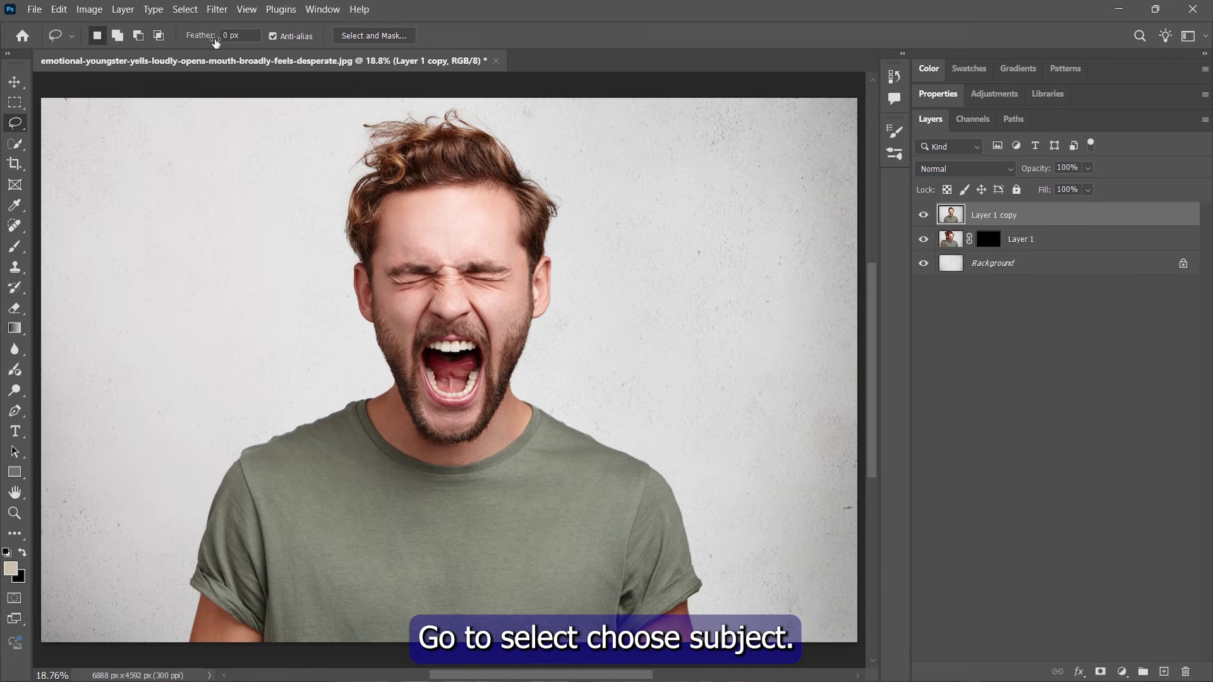
{"action": "left_click", "coordinate": [188, 10]}
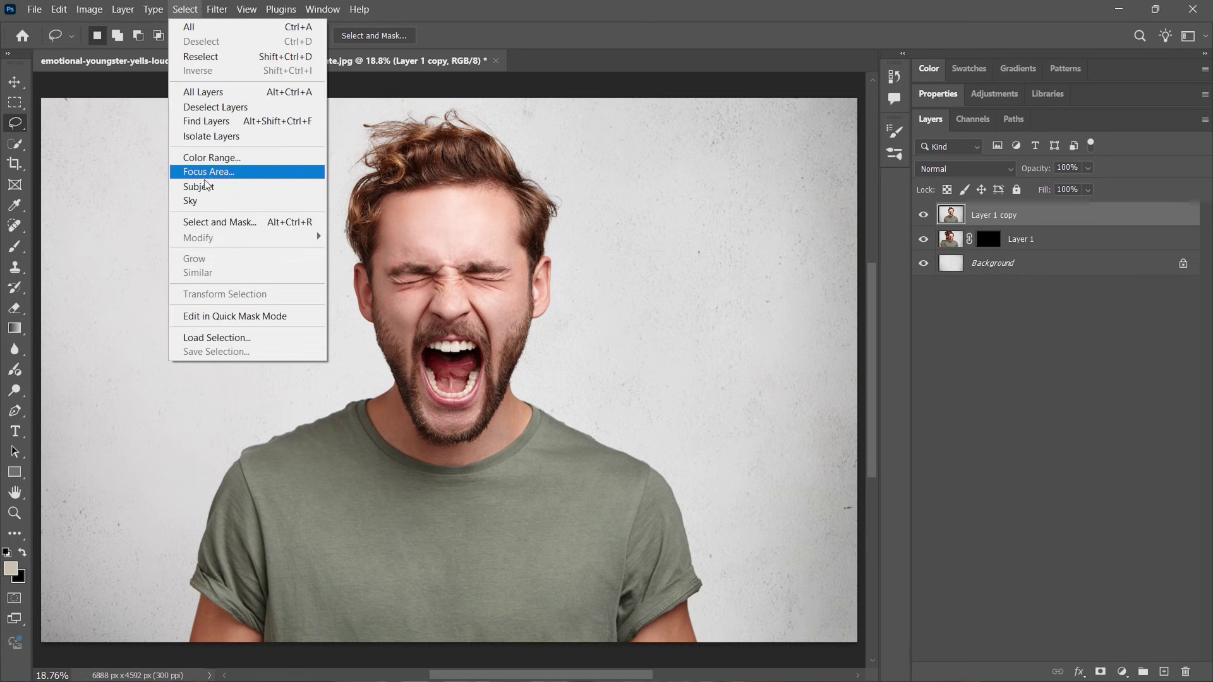
{"action": "left_click", "coordinate": [251, 192]}
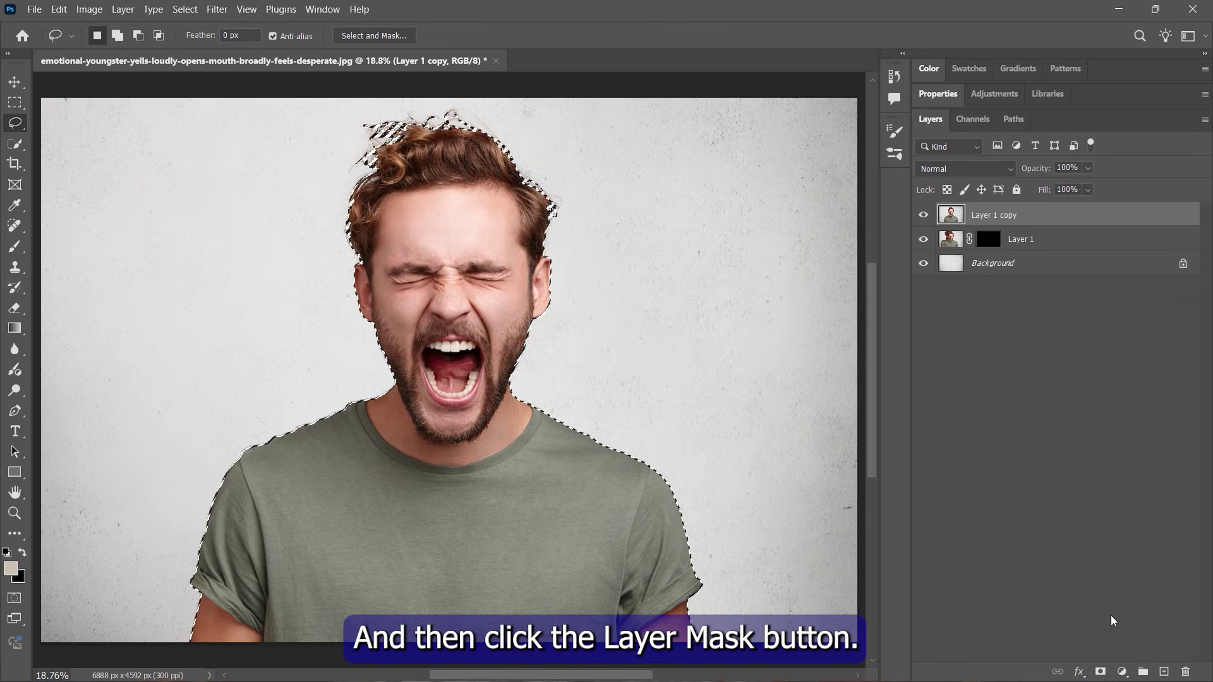
{"action": "left_click", "coordinate": [1101, 672]}
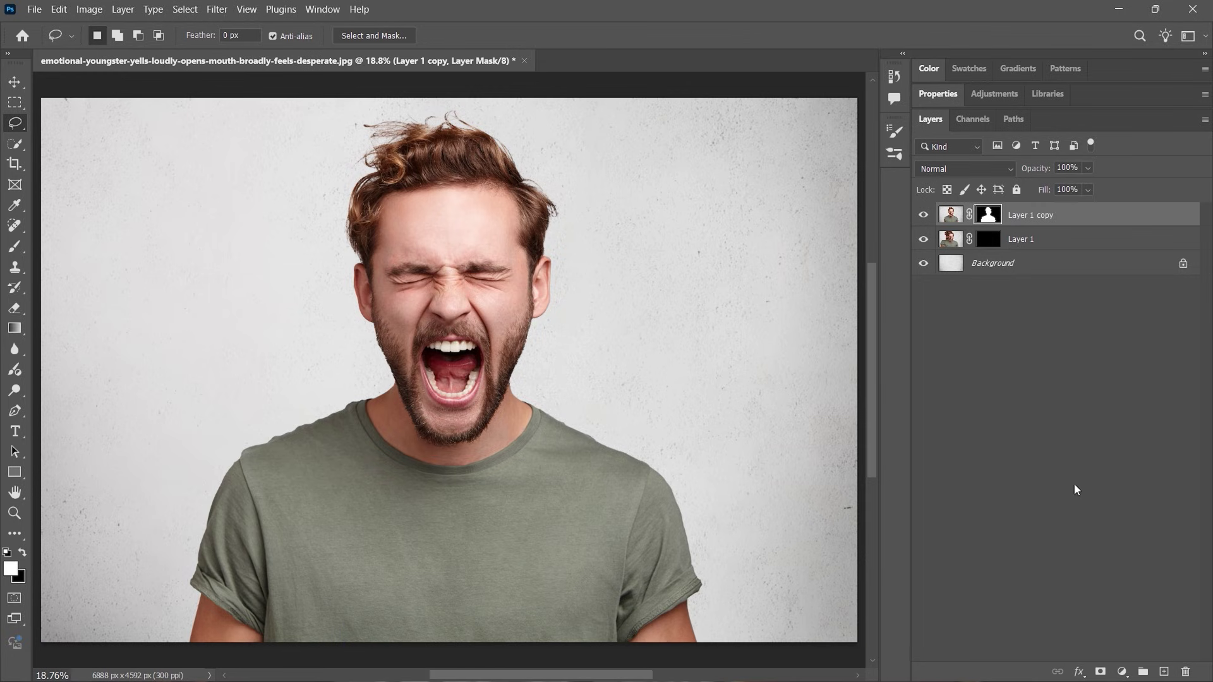
Choose Dispersion 1 from the 20 Dispersion Brushes set for the Brush tool.
{"action": "left_click", "coordinate": [16, 247]}
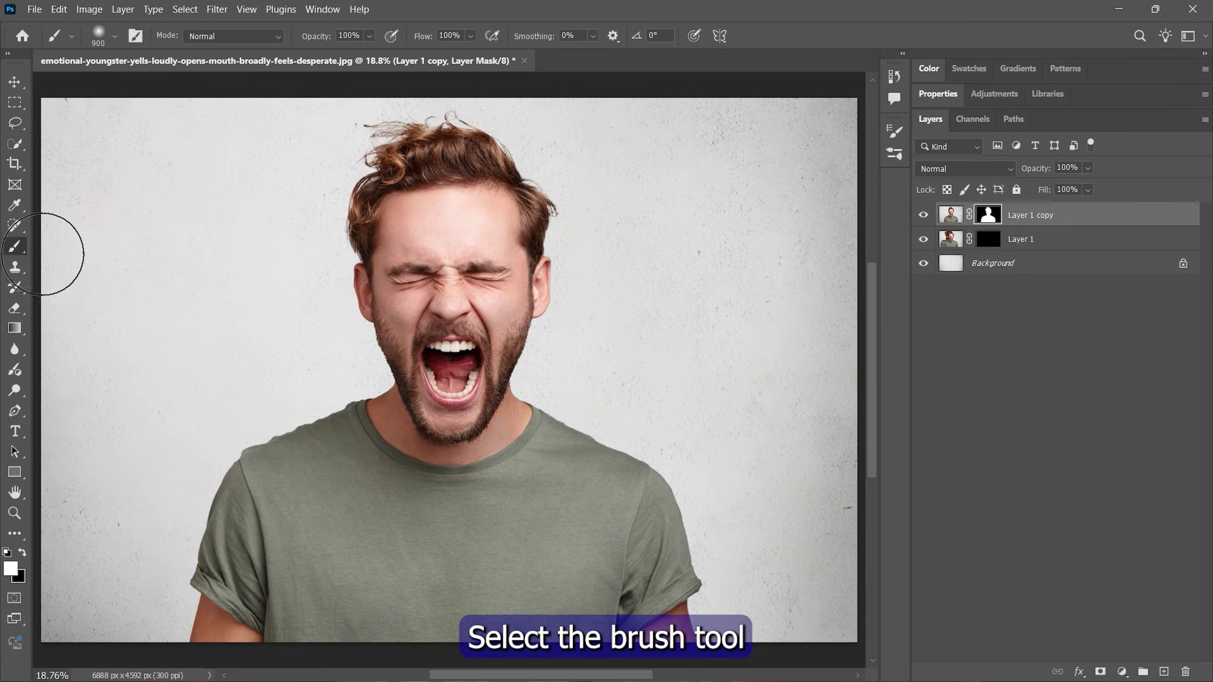
{"action": "left_click", "coordinate": [114, 36]}
{"action": "left_click_drag", "start_coordinate": [193, 235], "coordinate": [194, 256]}
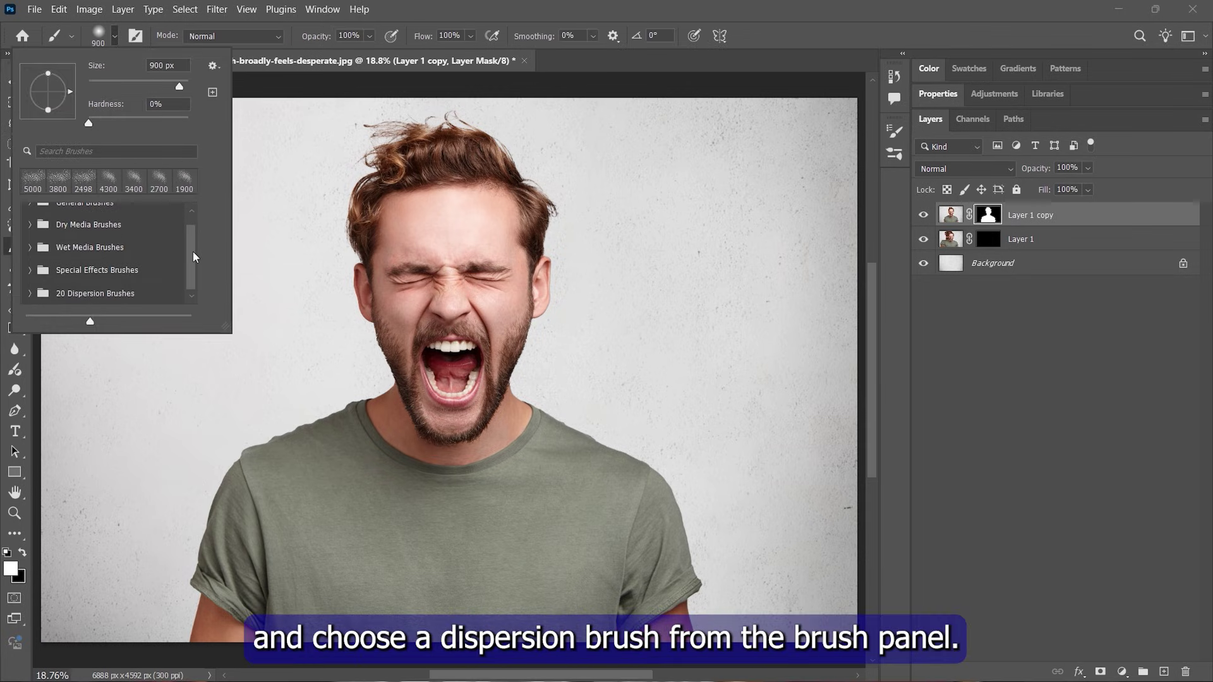
{"action": "left_click", "coordinate": [29, 293]}
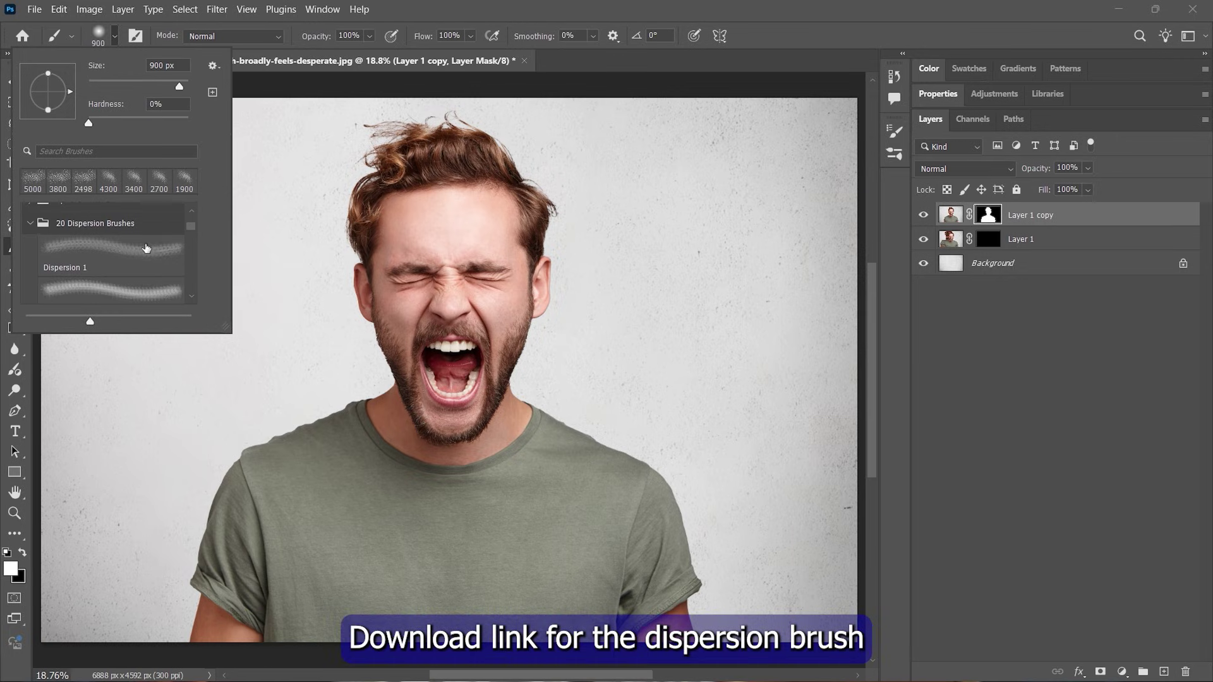
{"action": "left_click", "coordinate": [115, 36]}
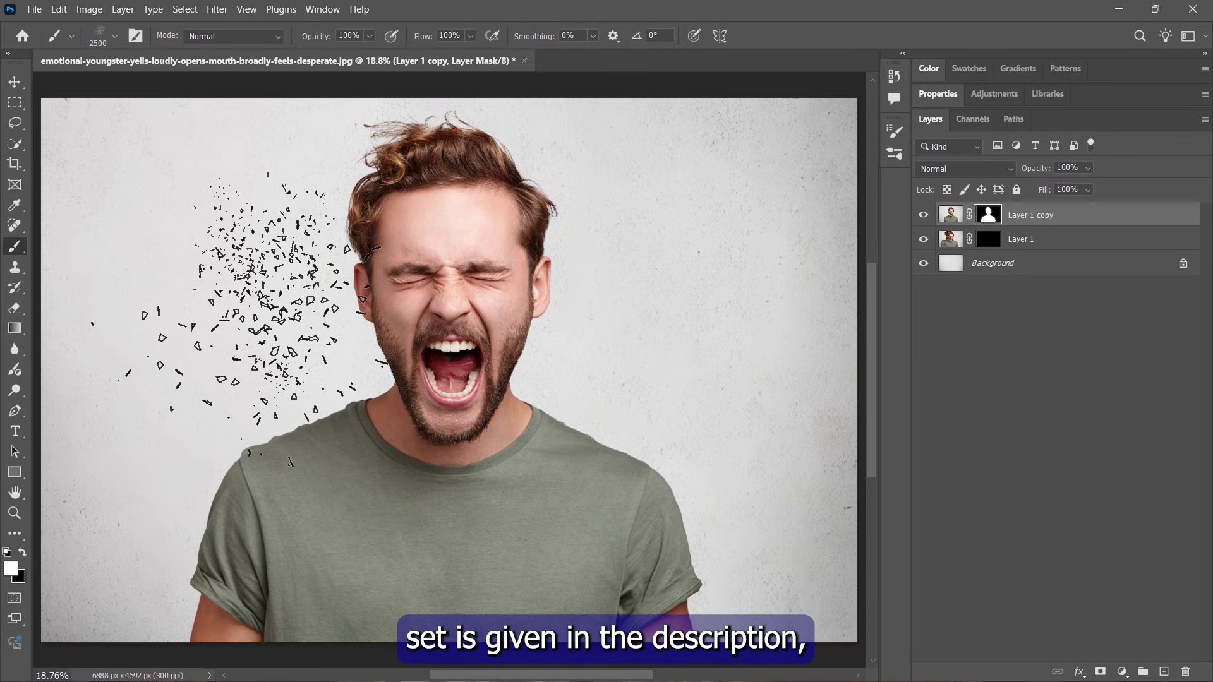
Paint black on Layer 1 copy's mask with the 1100 px dispersion brush along the hair, face, shoulder and sleeve on the stretched side.
{"action": "key", "text": "bracketleft"}
{"action": "key", "text": "bracketleft"}
{"action": "key", "text": "bracketleft"}
{"action": "key", "text": "bracketleft"}
{"action": "key", "text": "bracketleft"}
{"action": "key", "text": "bracketleft"}
{"action": "key", "text": "bracketleft"}
{"action": "key", "text": "bracketleft"}
{"action": "key", "text": "bracketleft"}
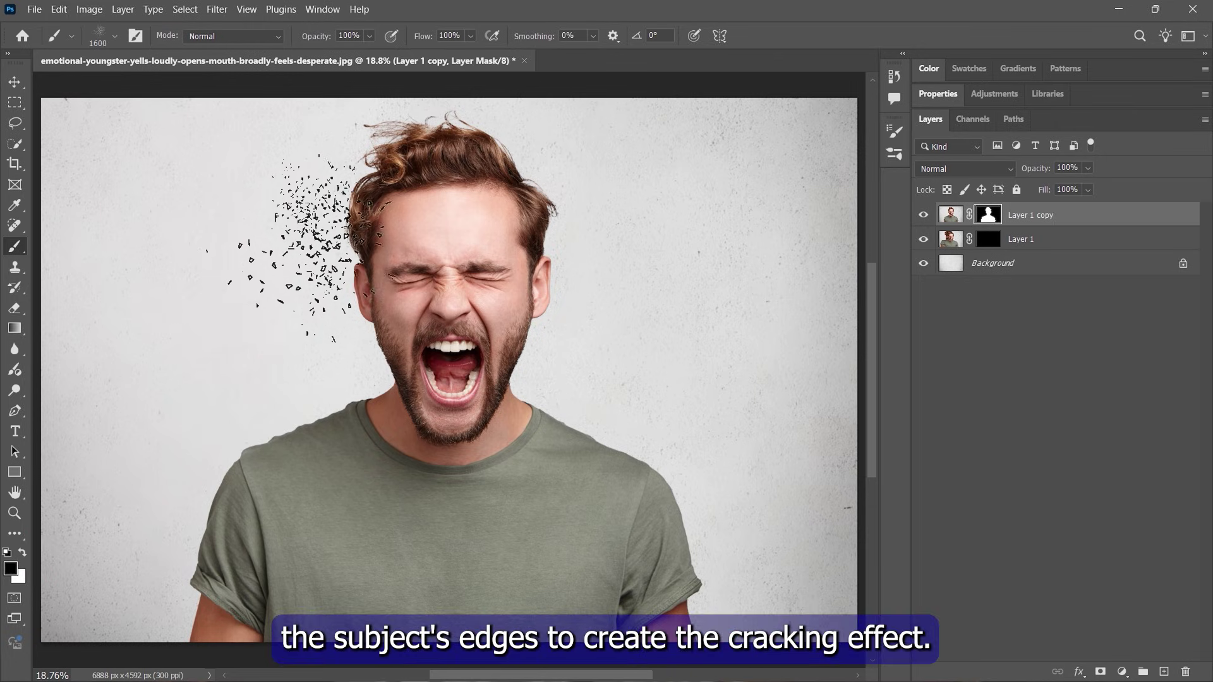
{"action": "key", "text": "bracketleft"}
{"action": "key", "text": "bracketleft"}
{"action": "key", "text": "bracketleft"}
{"action": "key", "text": "bracketleft"}
{"action": "key", "text": "bracketleft"}
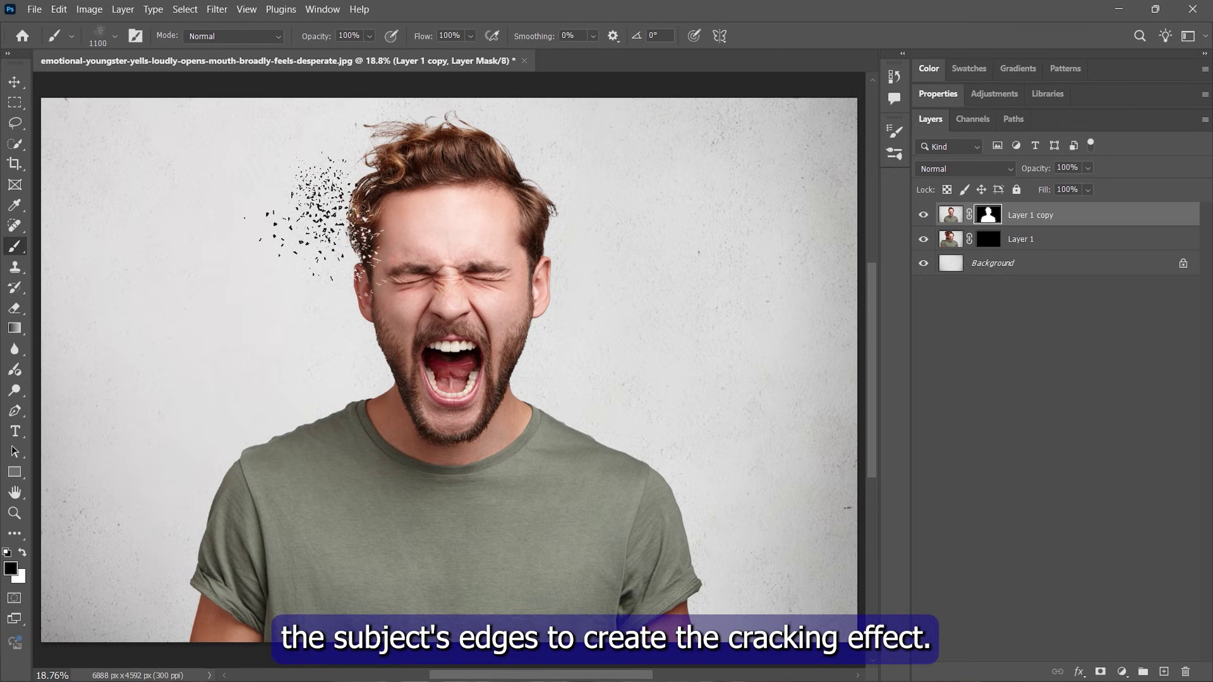
{"action": "mouse_move", "coordinate": [313, 218]}
{"action": "left_mouse_down"}
{"action": "mouse_move", "coordinate": [341, 187]}
{"action": "mouse_move", "coordinate": [319, 391]}
{"action": "mouse_move", "coordinate": [265, 411]}
{"action": "mouse_move", "coordinate": [183, 572]}
{"action": "mouse_move", "coordinate": [170, 550]}
{"action": "left_mouse_up"}
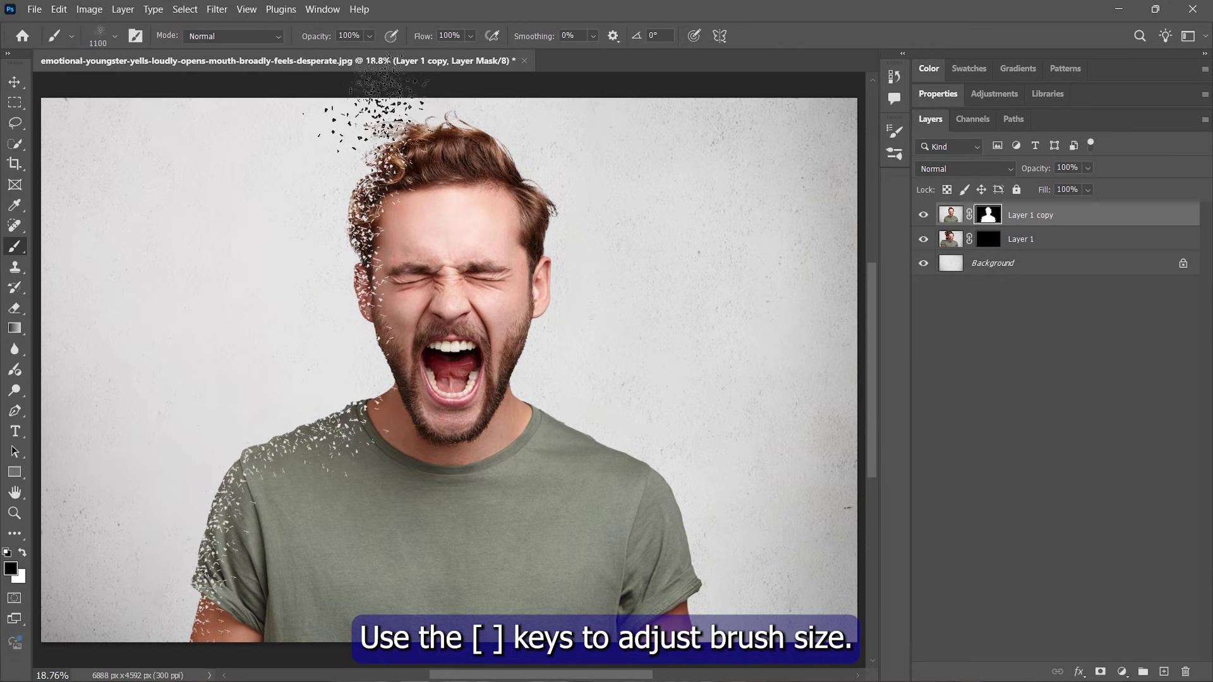
Break up the same edge of Layer 1 copy further with the dispersion brush rotated to -93° and -1°.
{"action": "left_click", "coordinate": [114, 38]}
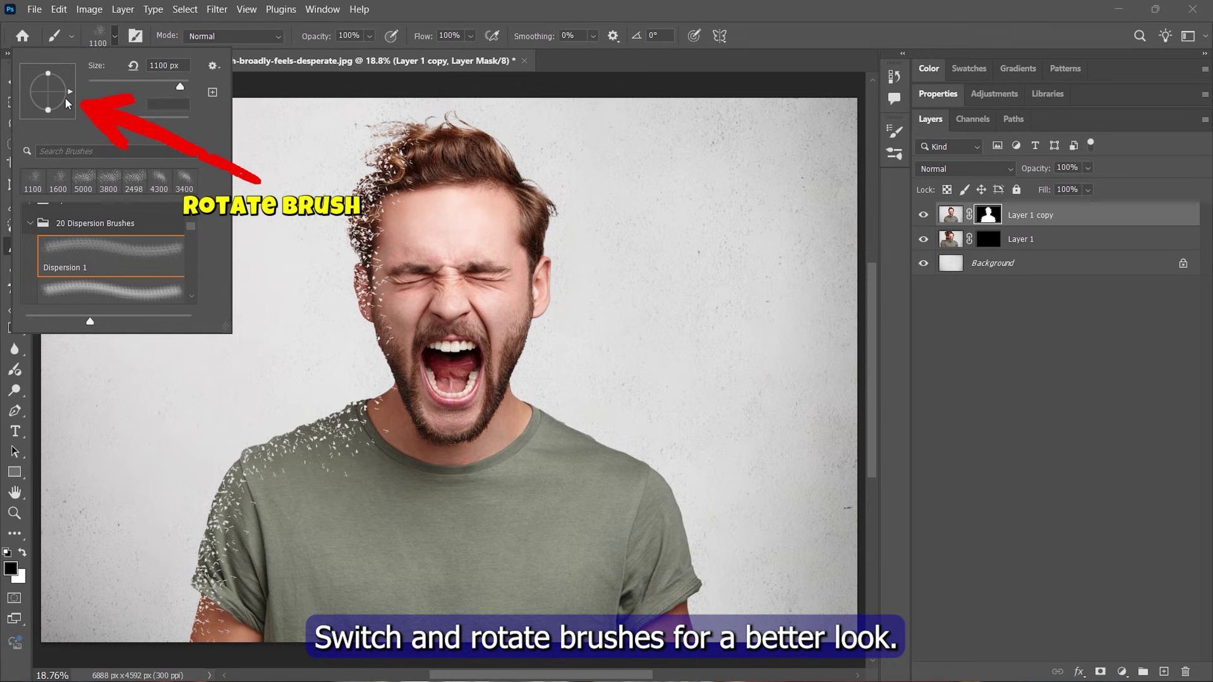
{"action": "left_click_drag", "start_coordinate": [45, 116], "coordinate": [50, 117]}
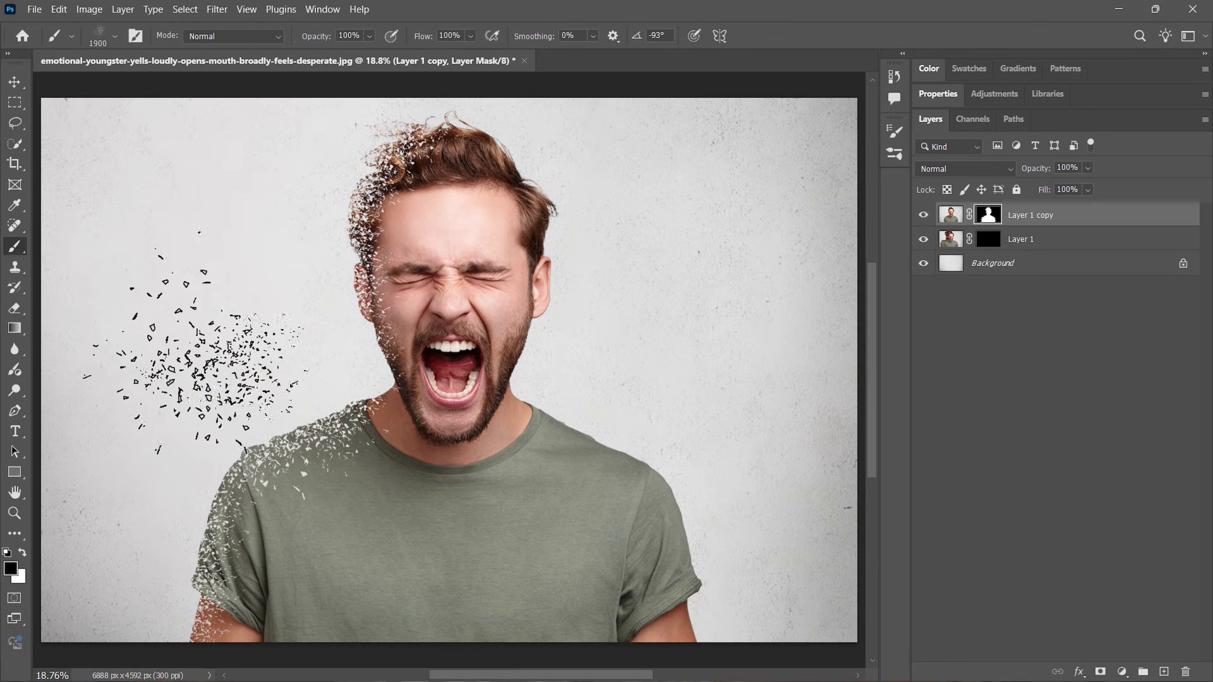
{"action": "key", "text": "bracketleft"}
{"action": "key", "text": "bracketleft"}
{"action": "key", "text": "bracketleft"}
{"action": "key", "text": "bracketleft"}
{"action": "key", "text": "bracketleft"}
{"action": "key", "text": "bracketleft"}
{"action": "key", "text": "bracketleft"}
{"action": "key", "text": "bracketleft"}
{"action": "key", "text": "bracketleft"}
{"action": "key", "text": "bracketleft"}
{"action": "key", "text": "bracketleft"}
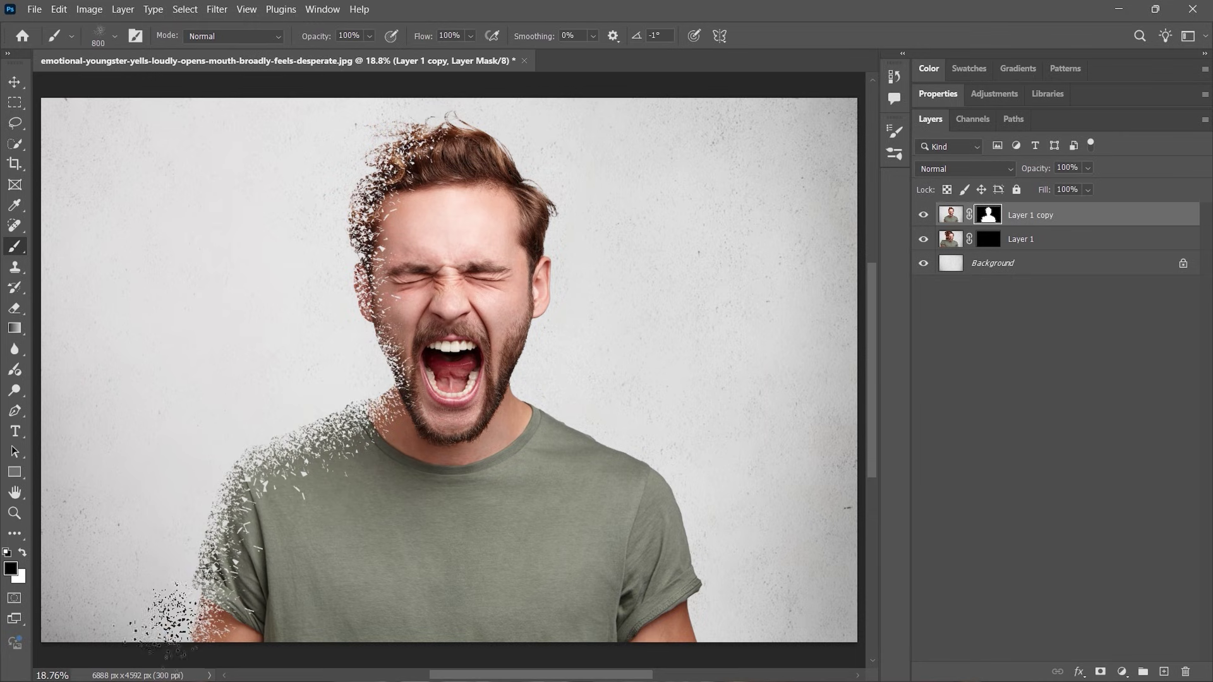
{"action": "left_click", "coordinate": [331, 303]}
Target Layer 1's black mask for painting and make white the foreground color.
{"action": "key", "text": "bracketright"}
{"action": "key", "text": "bracketright"}
{"action": "key", "text": "bracketright"}
{"action": "key", "text": "bracketright"}
{"action": "key", "text": "bracketright"}
{"action": "key", "text": "bracketright"}
{"action": "key", "text": "bracketright"}
{"action": "key", "text": "bracketright"}
{"action": "key", "text": "bracketright"}
{"action": "key", "text": "bracketright"}
{"action": "key", "text": "bracketright"}
{"action": "key", "text": "bracketright"}
{"action": "key", "text": "bracketright"}
{"action": "key", "text": "bracketright"}
{"action": "key", "text": "bracketright"}
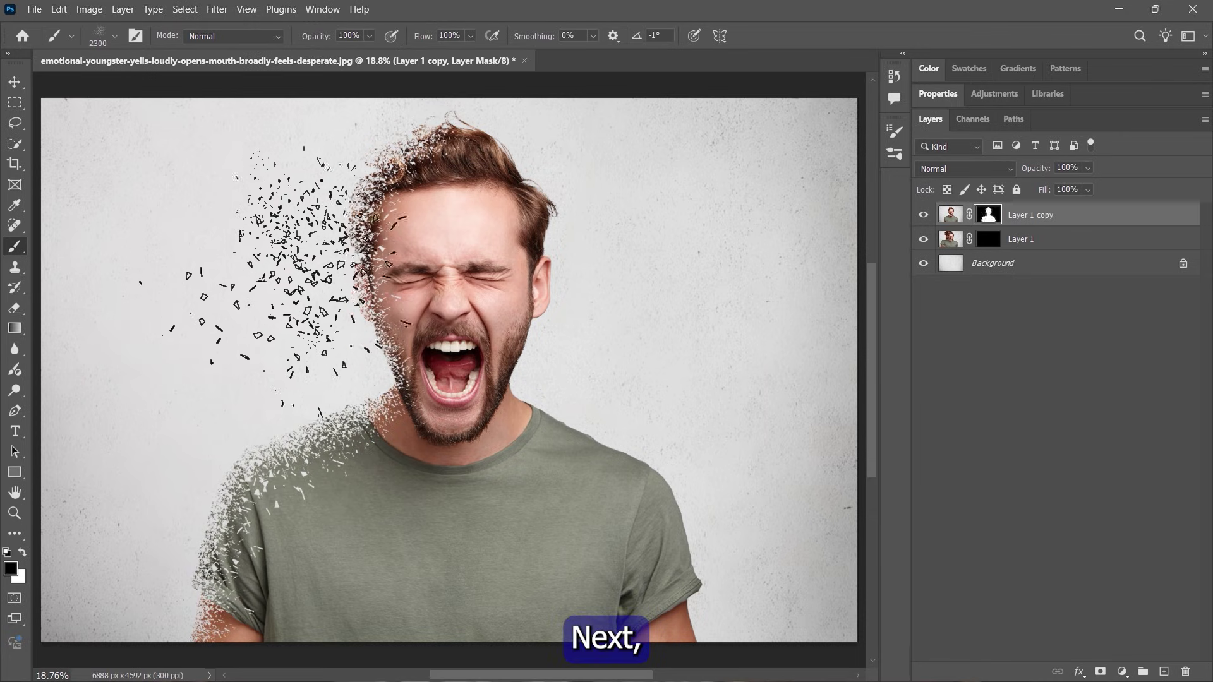
{"action": "left_click", "coordinate": [989, 241]}
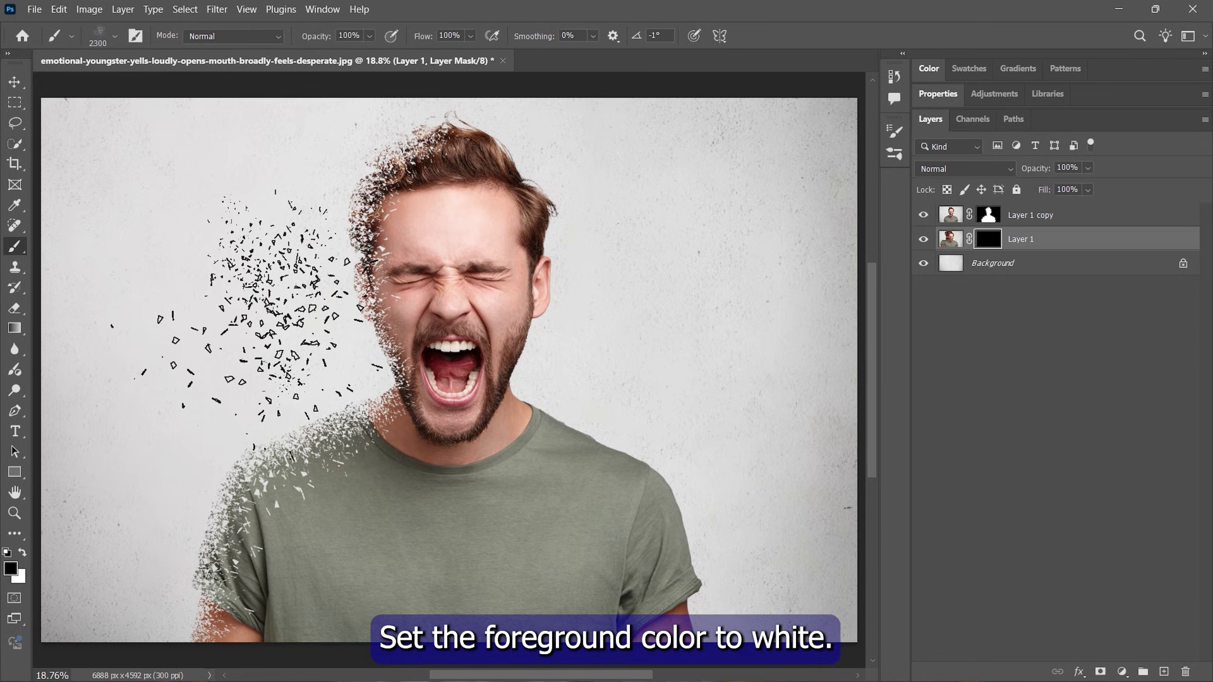
{"action": "key", "text": "x"}
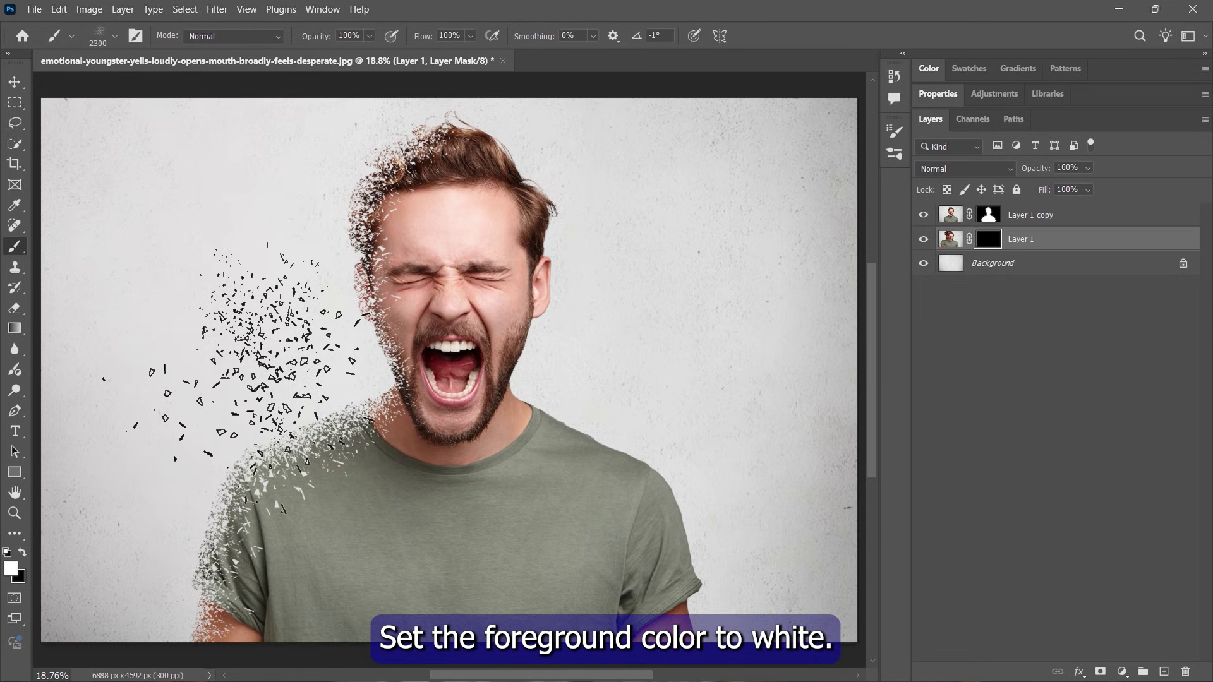
Set the Dispersion 1 brush to 1300 px and rotate its tip to -79°.
{"action": "key", "text": "bracketleft"}
{"action": "key", "text": "bracketleft"}
{"action": "key", "text": "bracketleft"}
{"action": "key", "text": "bracketleft"}
{"action": "key", "text": "bracketleft"}
{"action": "key", "text": "bracketleft"}
{"action": "key", "text": "bracketleft"}
{"action": "key", "text": "bracketleft"}
{"action": "key", "text": "bracketleft"}
{"action": "key", "text": "bracketleft"}
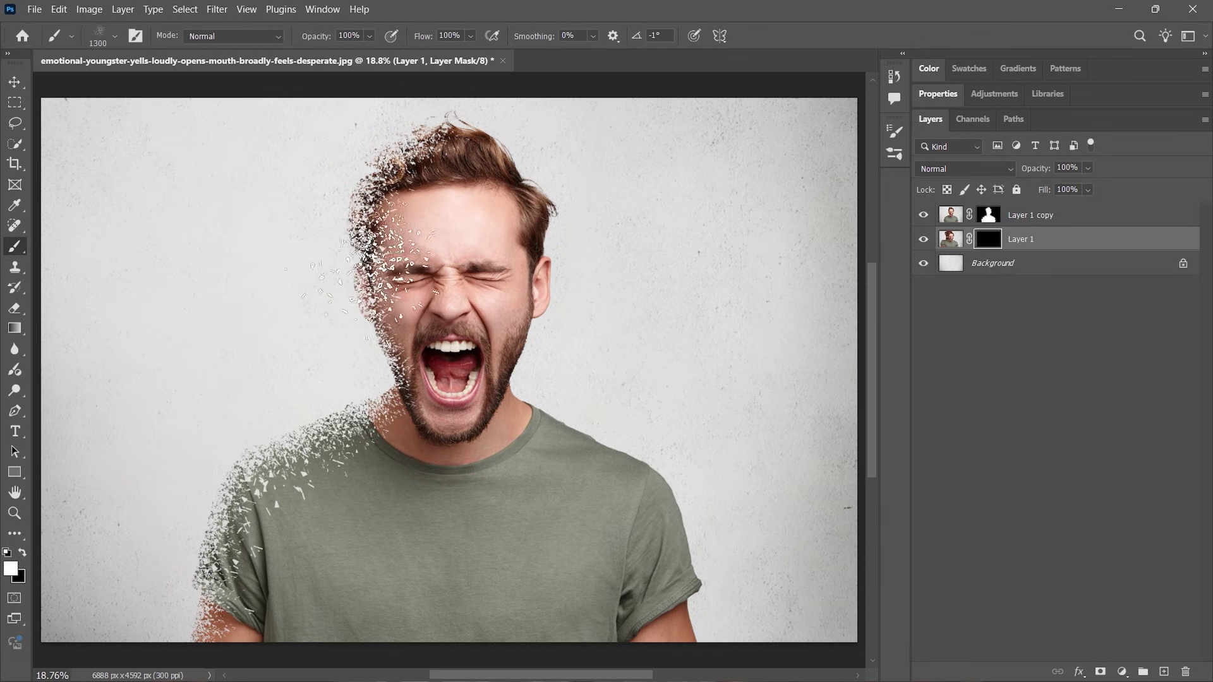
{"action": "left_click", "coordinate": [114, 36]}
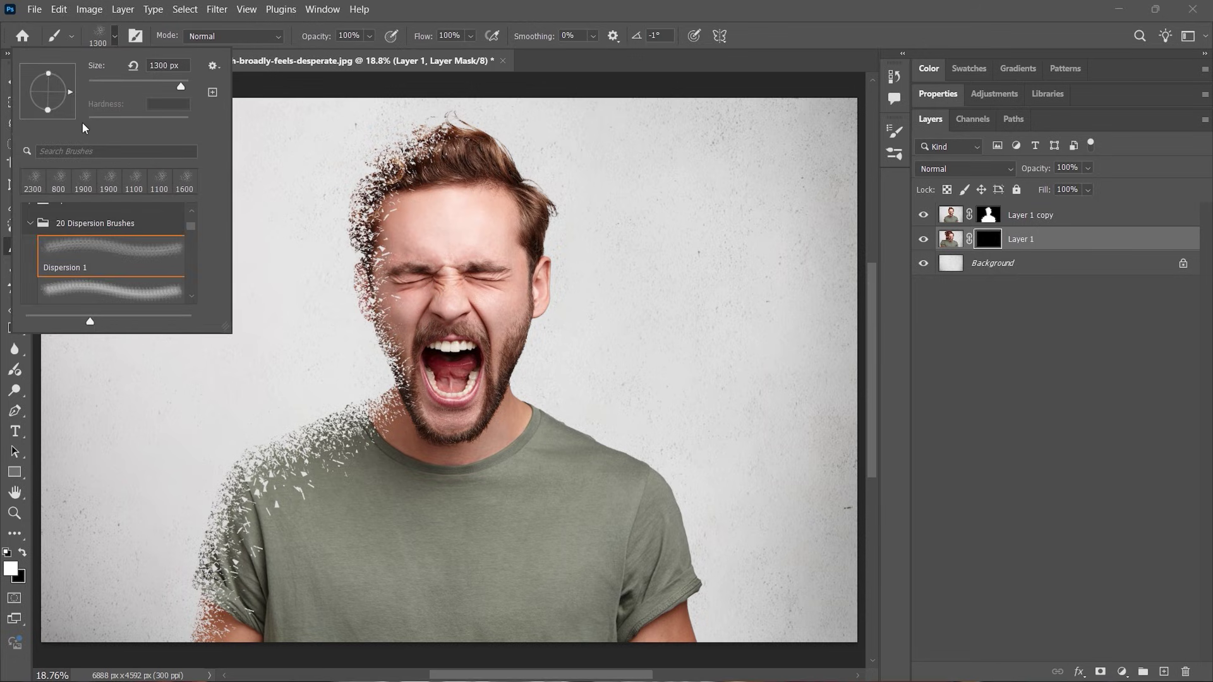
{"action": "left_click", "coordinate": [52, 111]}
{"action": "left_click", "coordinate": [593, 3]}
Paint white particles on Layer 1's mask along the dispersing face edge and sleeve, using brush sizes of 1300 and 1700 px.
{"action": "left_click", "coordinate": [385, 242]}
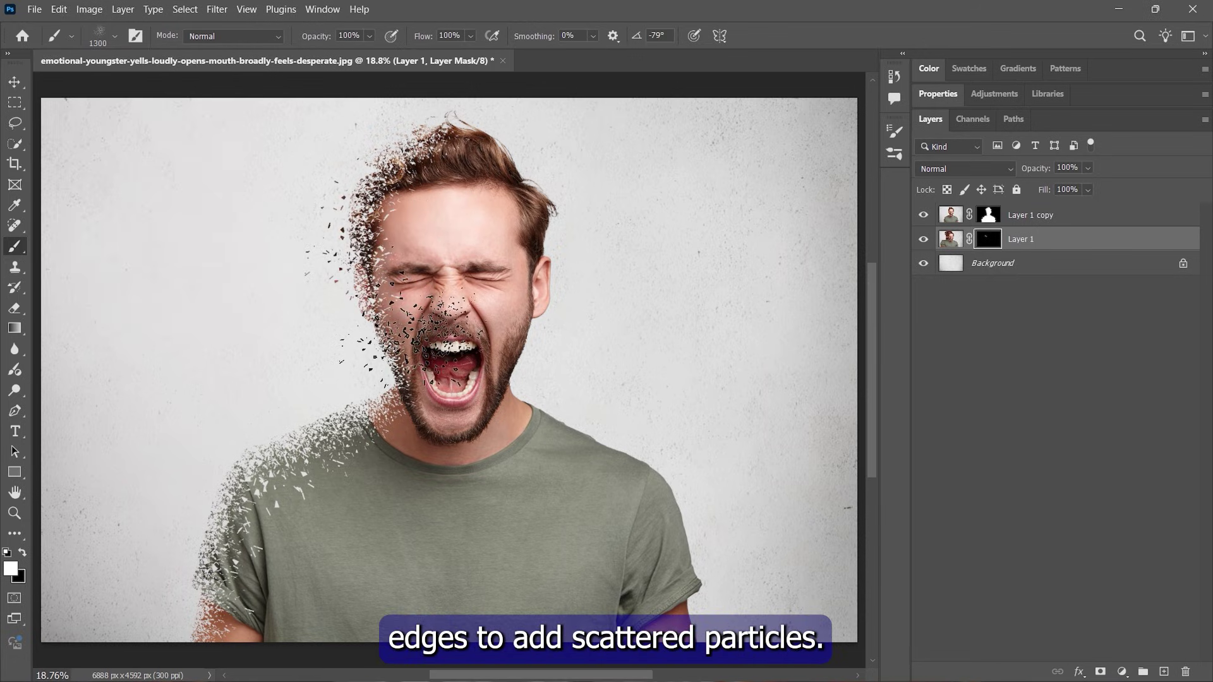
{"action": "left_click", "coordinate": [414, 325]}
{"action": "key", "text": "bracketright"}
{"action": "key", "text": "bracketright"}
{"action": "key", "text": "bracketright"}
{"action": "key", "text": "bracketright"}
{"action": "left_click", "coordinate": [211, 579]}
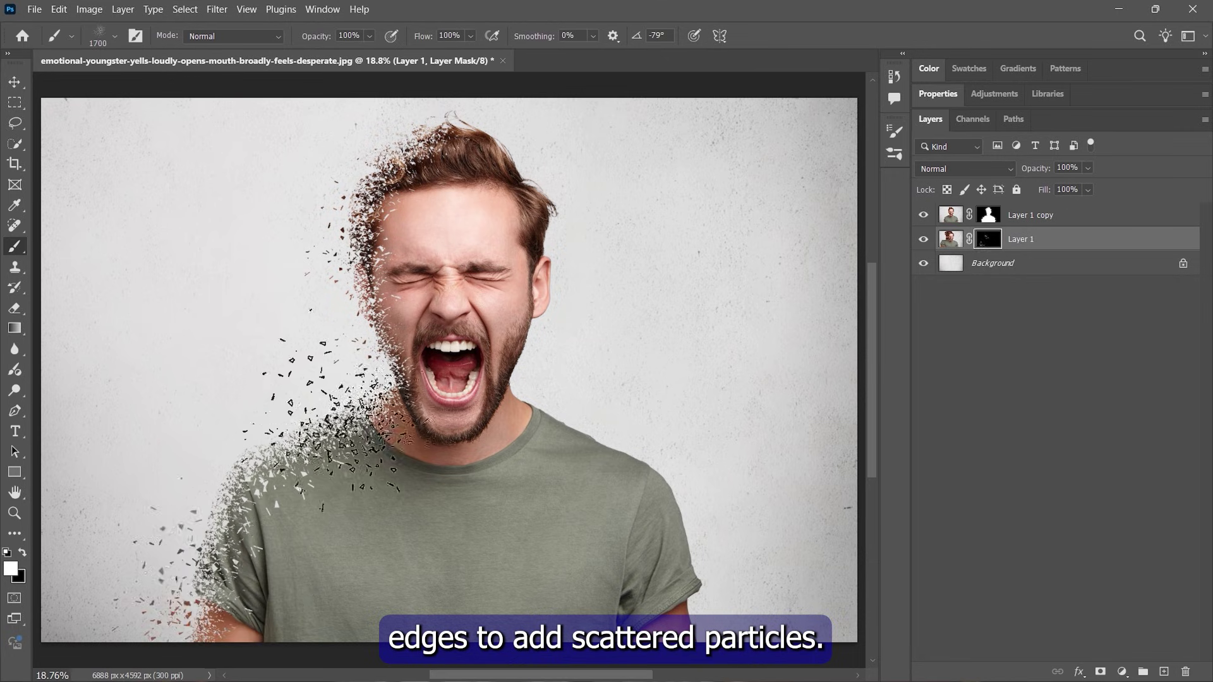
Paint larger scattered particles on Layer 1's mask beside the hair, face and shoulder with the brush enlarged to 2200 and 2600 px.
{"action": "key", "text": "bracketright"}
{"action": "key", "text": "bracketright"}
{"action": "key", "text": "bracketright"}
{"action": "key", "text": "bracketright"}
{"action": "key", "text": "bracketright"}
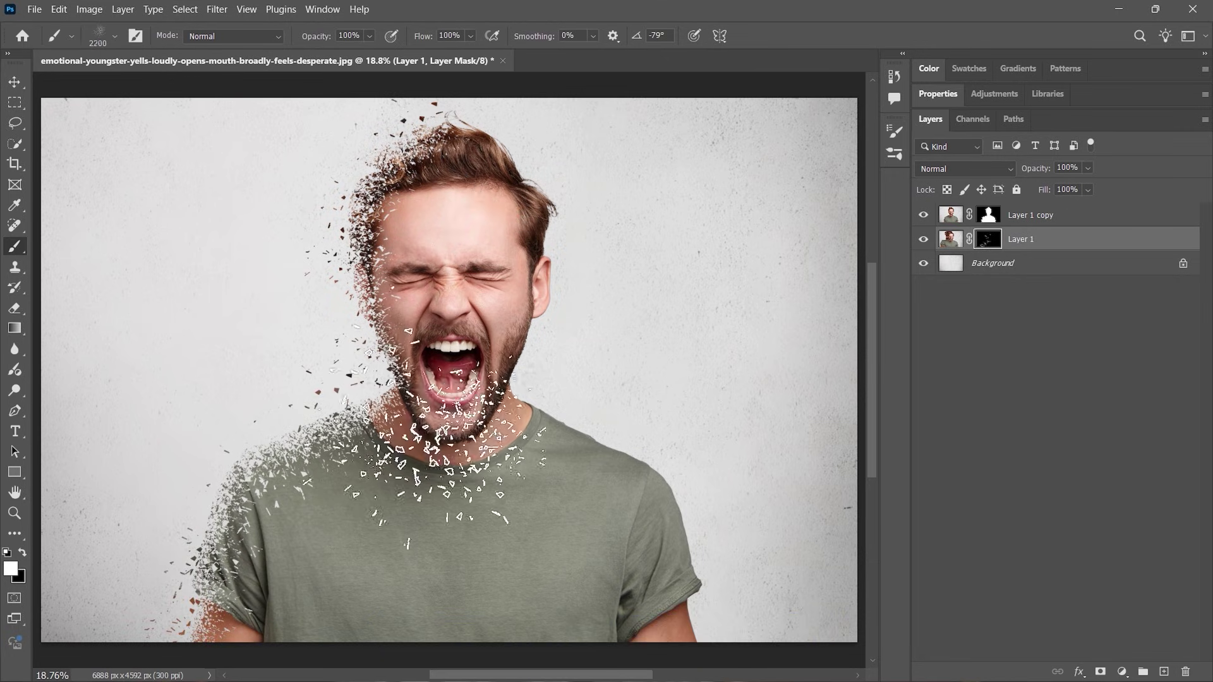
{"action": "key", "text": "bracketright"}
{"action": "key", "text": "bracketright"}
{"action": "key", "text": "bracketright"}
{"action": "key", "text": "bracketright"}
{"action": "left_click", "coordinate": [383, 228]}
{"action": "left_click", "coordinate": [275, 538]}
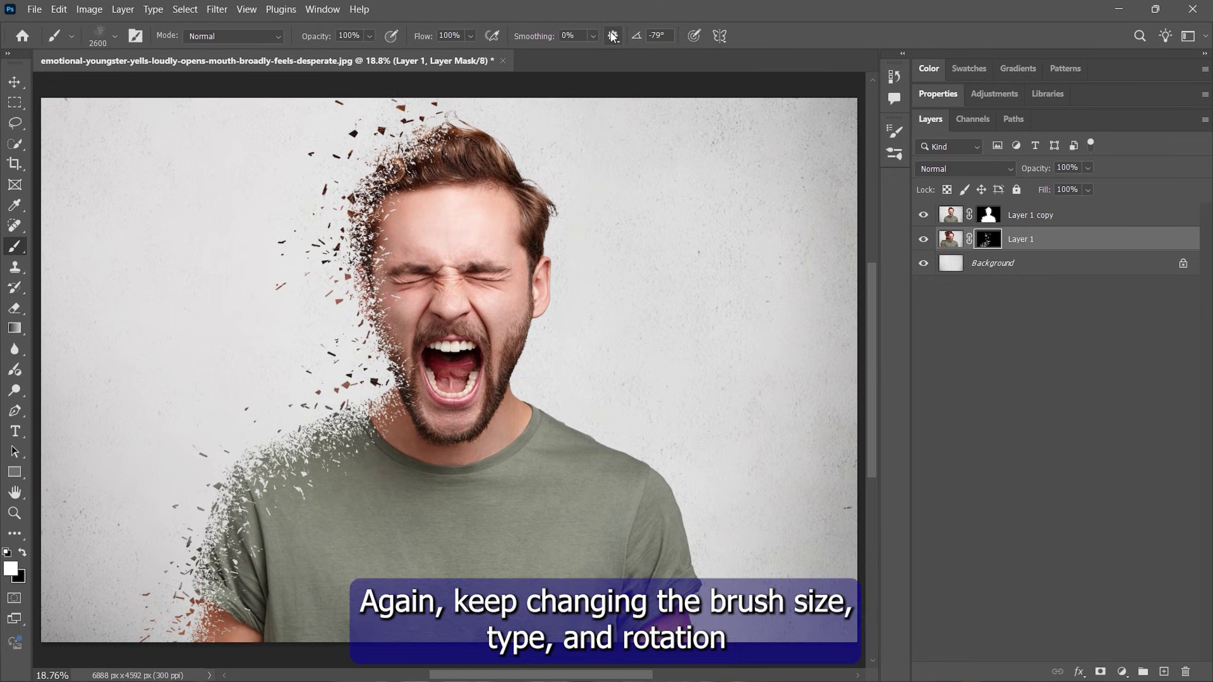
Switch to the Dispersion 3 brush and paint more particles around the dispersing side on Layer 1's mask, varying size up to 2900 px and rotation.
{"action": "key", "text": "bracketleft"}
{"action": "key", "text": "bracketleft"}
{"action": "key", "text": "bracketleft"}
{"action": "key", "text": "bracketleft"}
{"action": "key", "text": "bracketleft"}
{"action": "key", "text": "bracketleft"}
{"action": "key", "text": "bracketleft"}
{"action": "key", "text": "bracketleft"}
{"action": "key", "text": "bracketleft"}
{"action": "key", "text": "bracketleft"}
{"action": "left_click", "coordinate": [104, 41]}
{"action": "scroll", "coordinate": [166, 288], "scroll_direction": "down", "scroll_amount": 3}
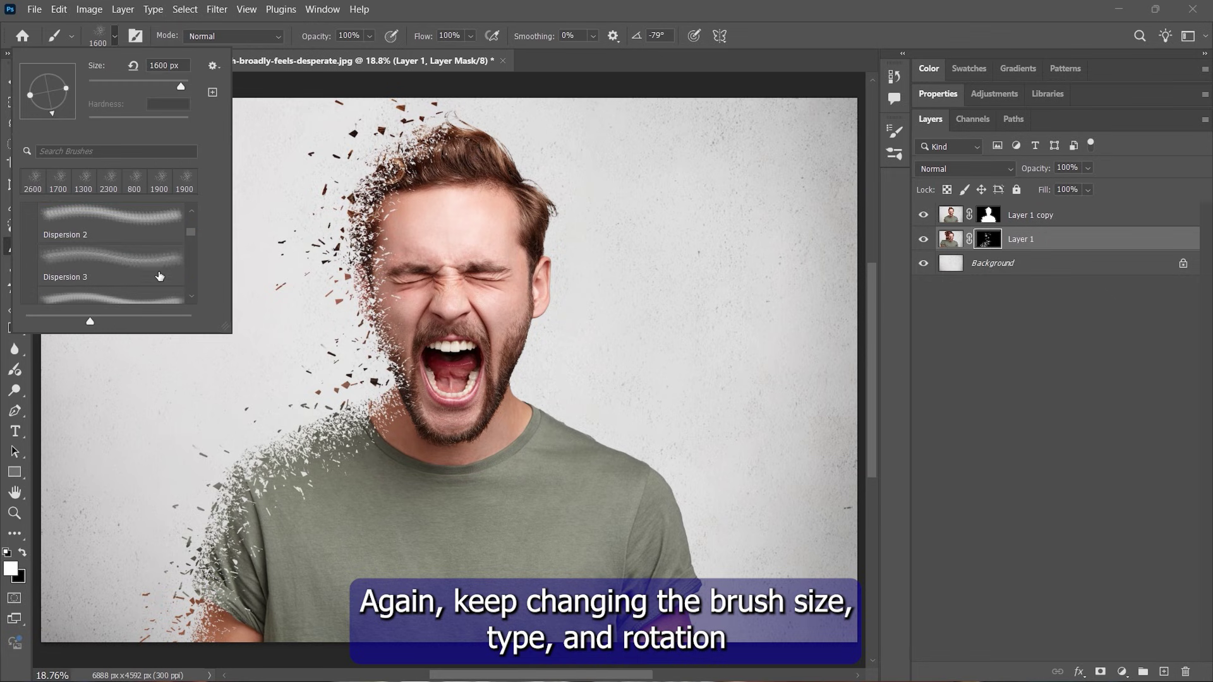
{"action": "left_click", "coordinate": [159, 276]}
{"action": "left_click", "coordinate": [536, 8]}
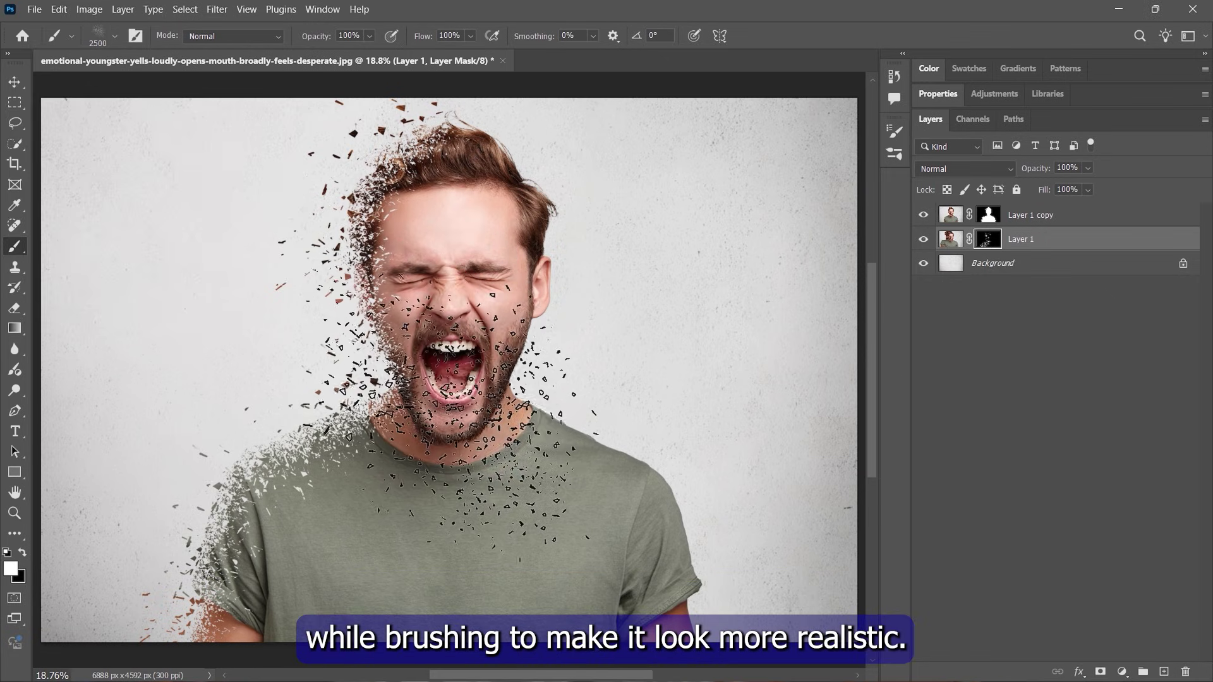
{"action": "left_click", "coordinate": [446, 418]}
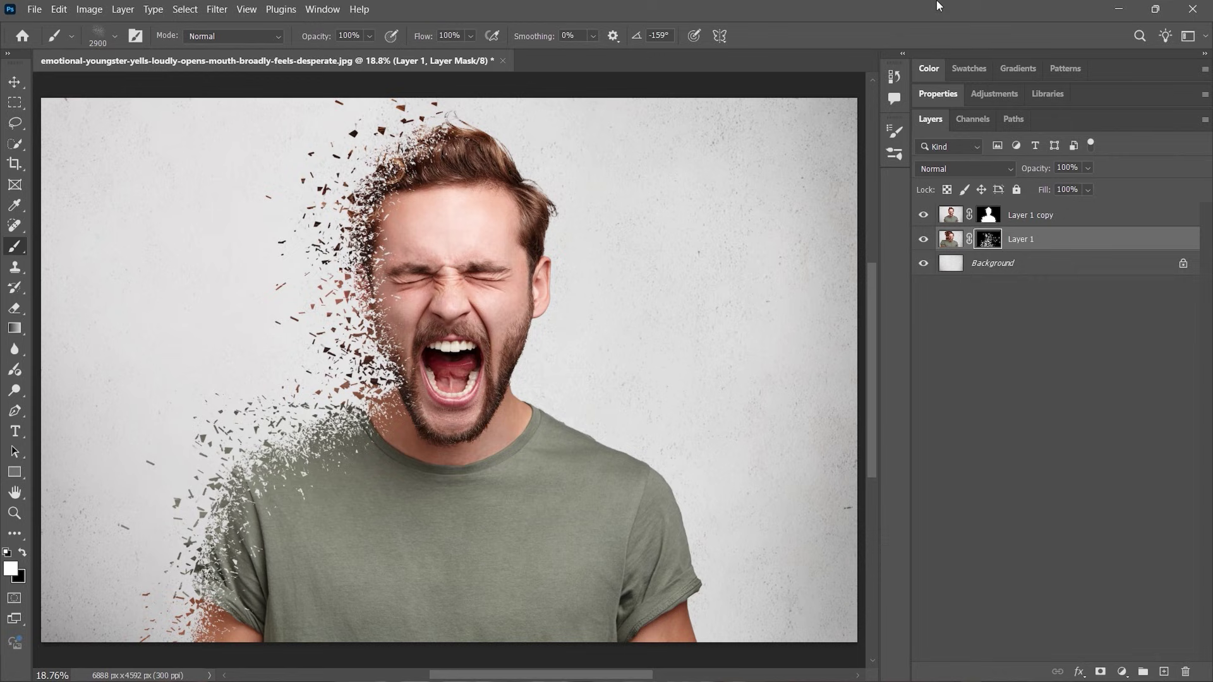
{"action": "left_click", "coordinate": [373, 373]}
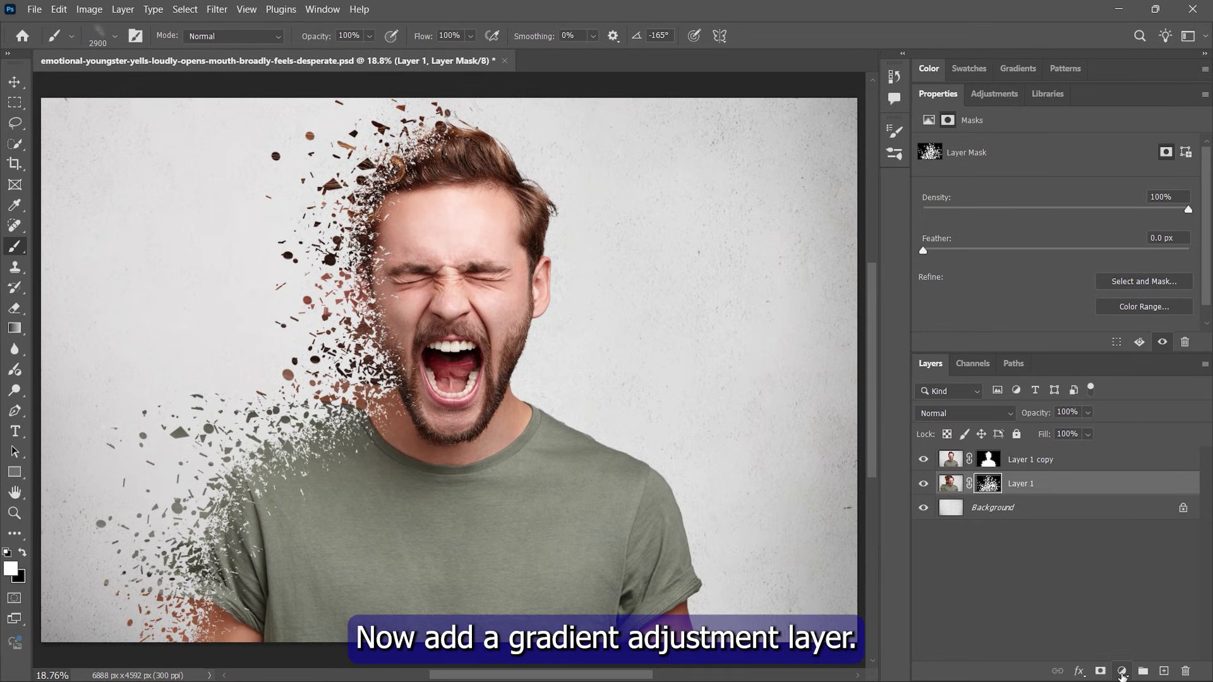
Add a gradient fill layer using the Orange_05 preset from the Oranges group.
{"action": "left_click", "coordinate": [1122, 672]}
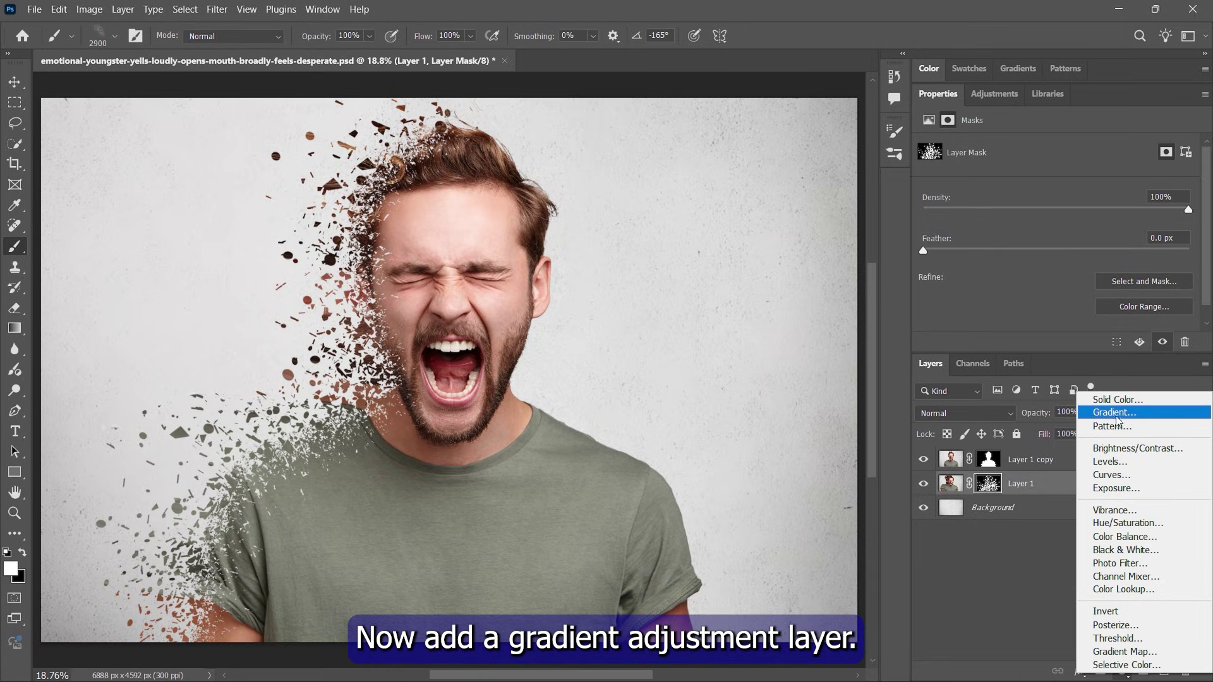
{"action": "left_click", "coordinate": [1115, 416]}
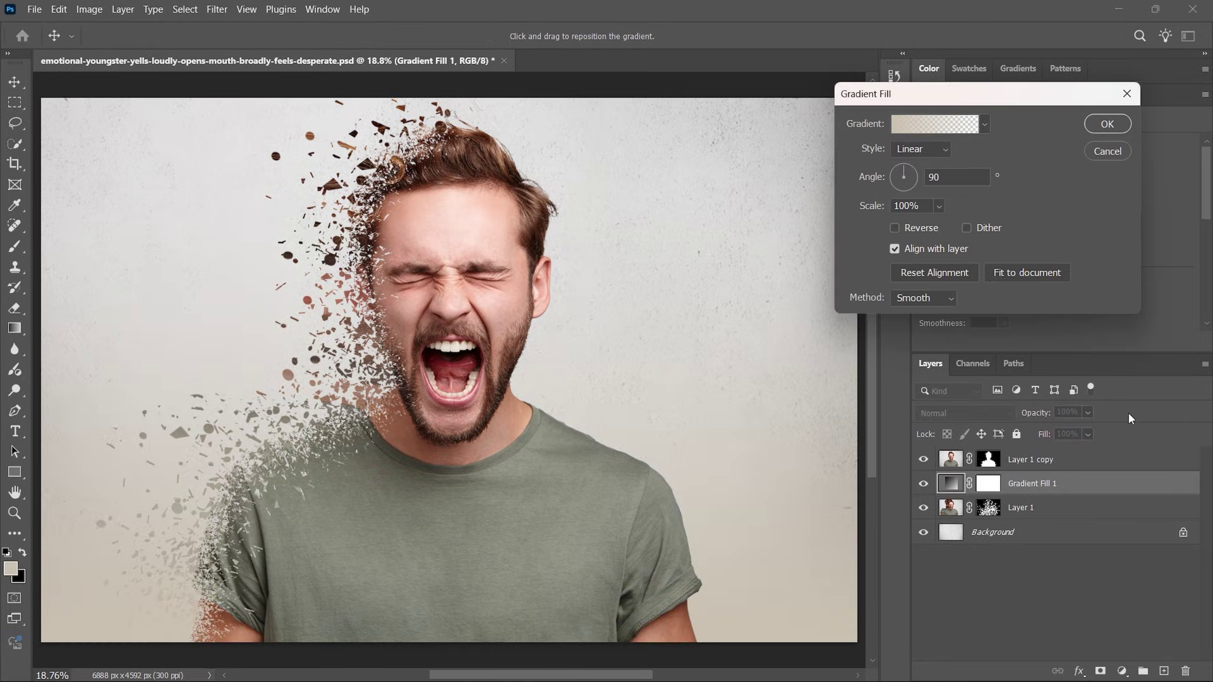
{"action": "left_click", "coordinate": [940, 130]}
{"action": "scroll", "coordinate": [797, 226], "scroll_direction": "down", "scroll_amount": 3}
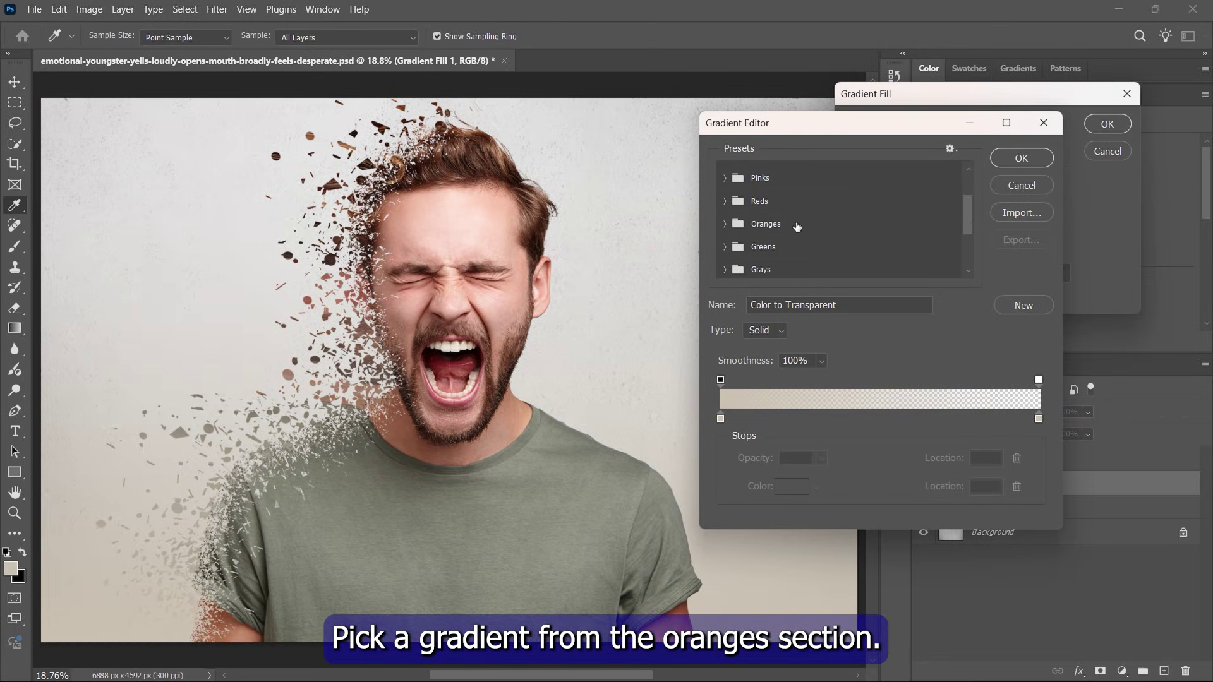
{"action": "left_click", "coordinate": [726, 224]}
{"action": "left_click", "coordinate": [850, 250]}
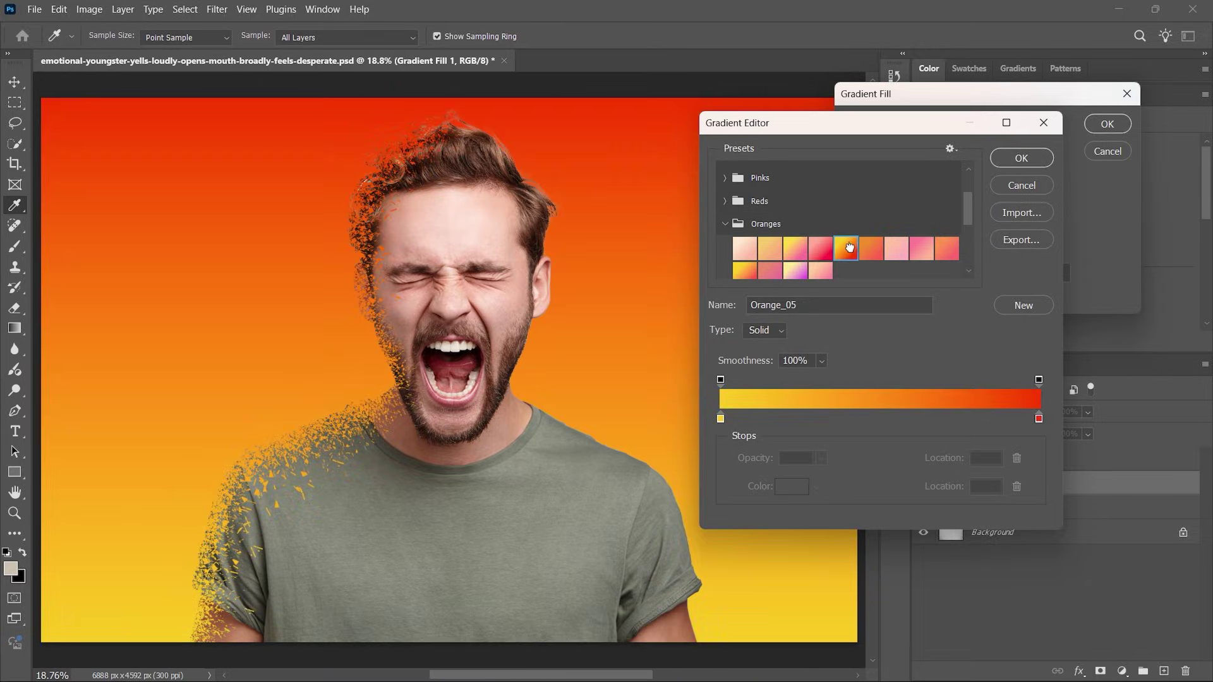
{"action": "left_click", "coordinate": [1022, 162]}
{"action": "left_click", "coordinate": [1103, 125]}
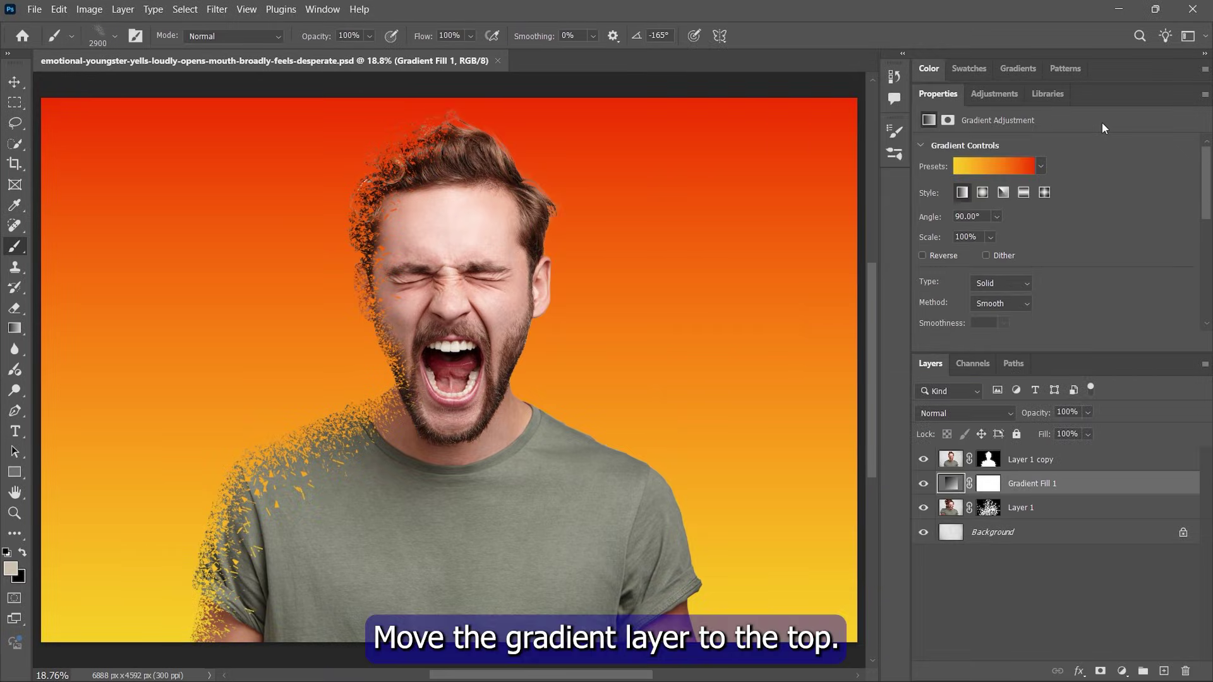
Move the gradient fill layer to the top of the layer stack and set it to Soft Light at 20% opacity.
{"action": "left_click_drag", "start_coordinate": [1083, 476], "coordinate": [1087, 450]}
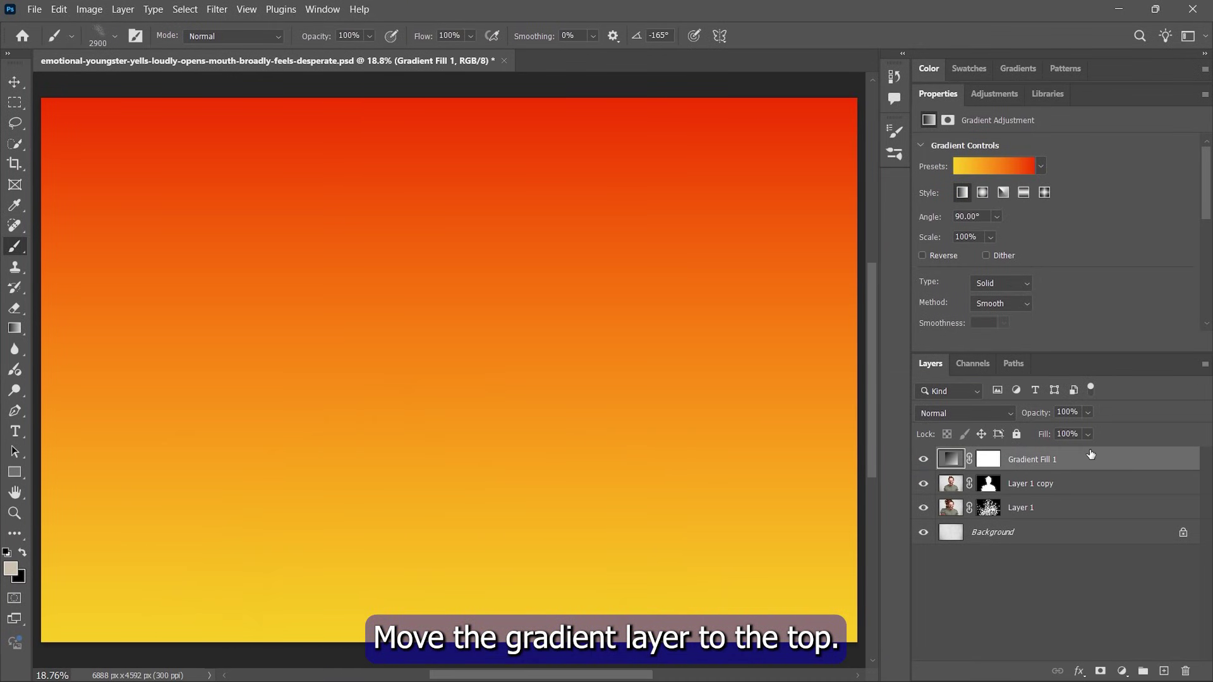
{"action": "left_click", "coordinate": [1010, 414]}
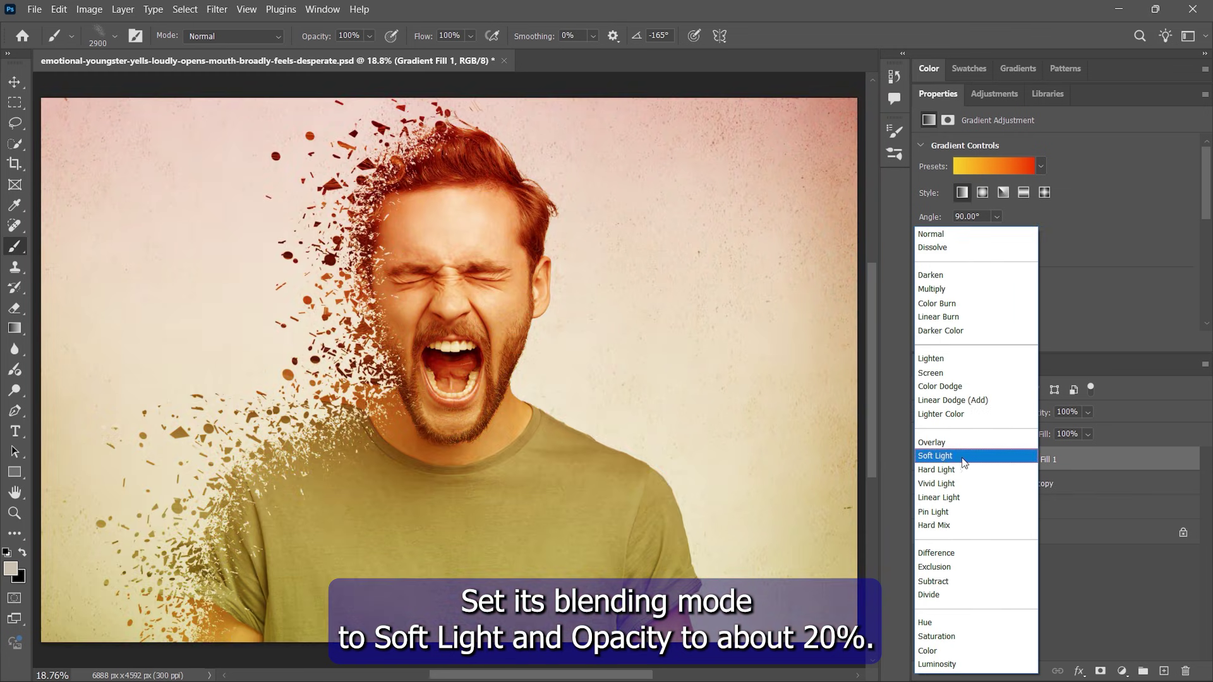
{"action": "left_click", "coordinate": [962, 455]}
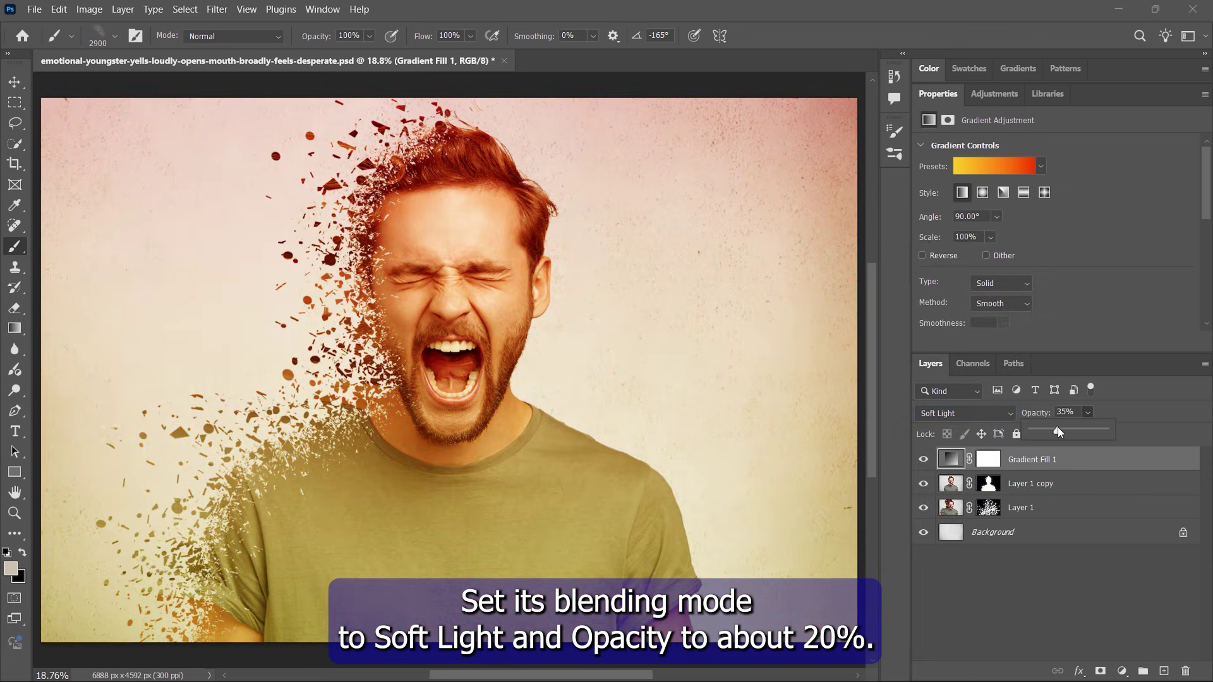
{"action": "left_click_drag", "start_coordinate": [1059, 431], "coordinate": [1050, 431]}
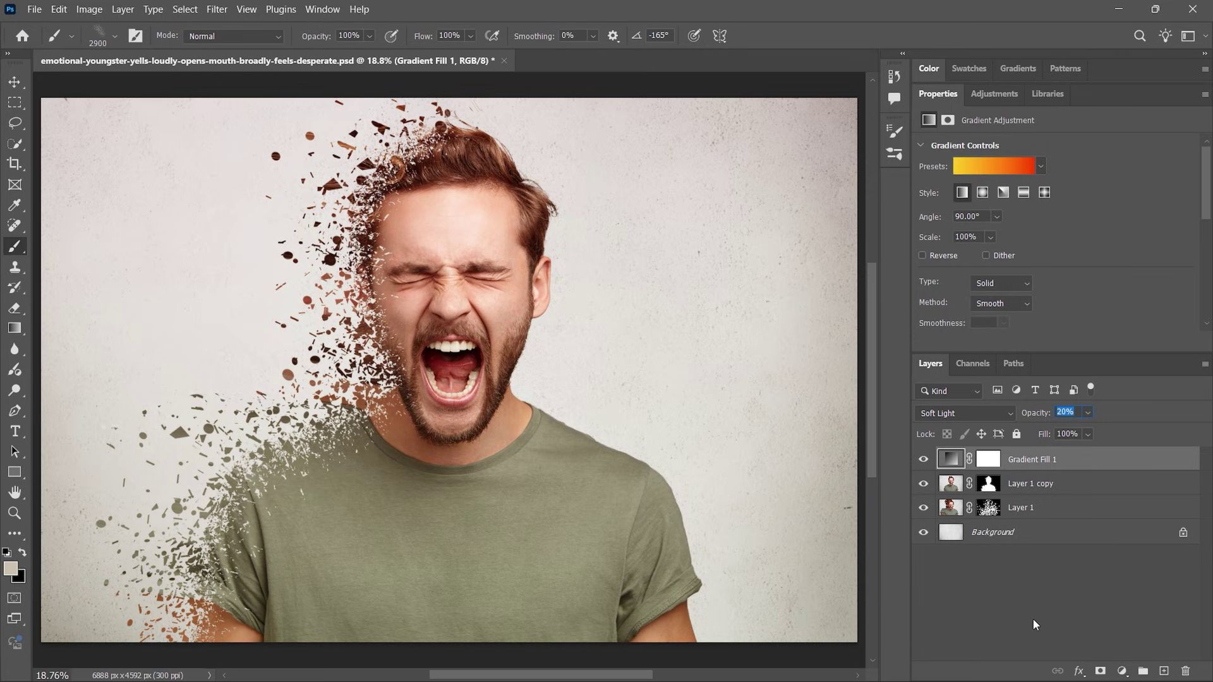
{"action": "left_click", "coordinate": [1061, 622]}
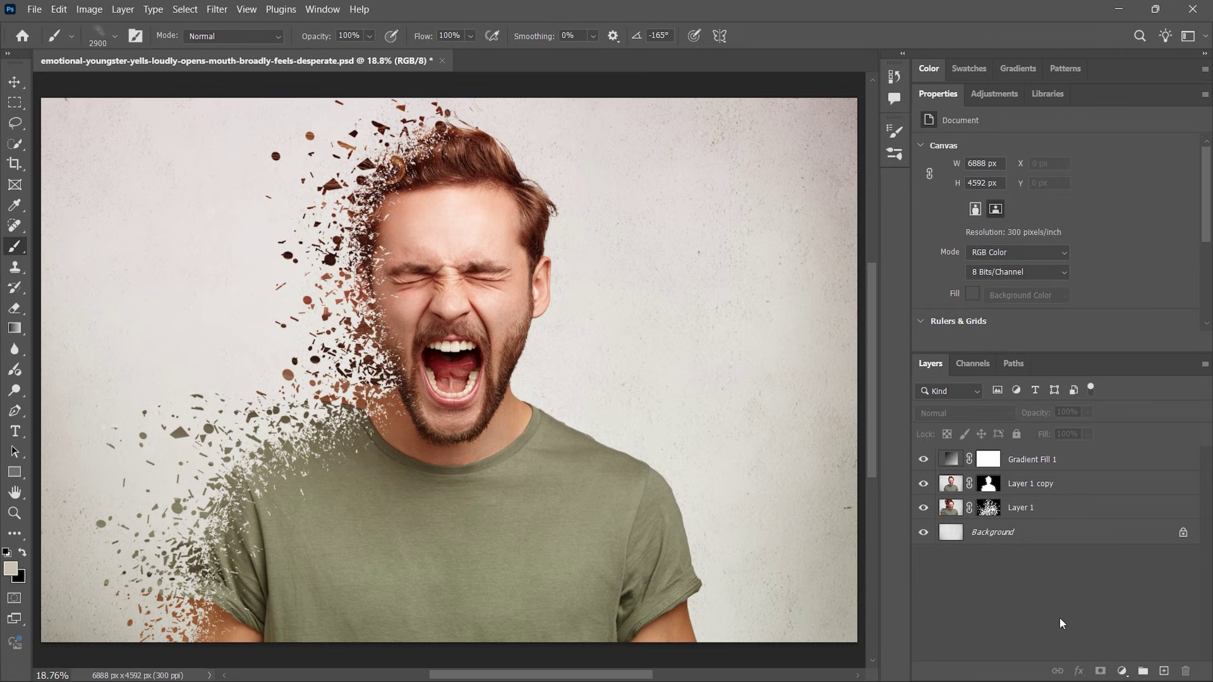
Add a Color Lookup adjustment layer above the gradient with the Crisp_Warm.look 3D LUT.
{"action": "left_click", "coordinate": [1123, 671]}
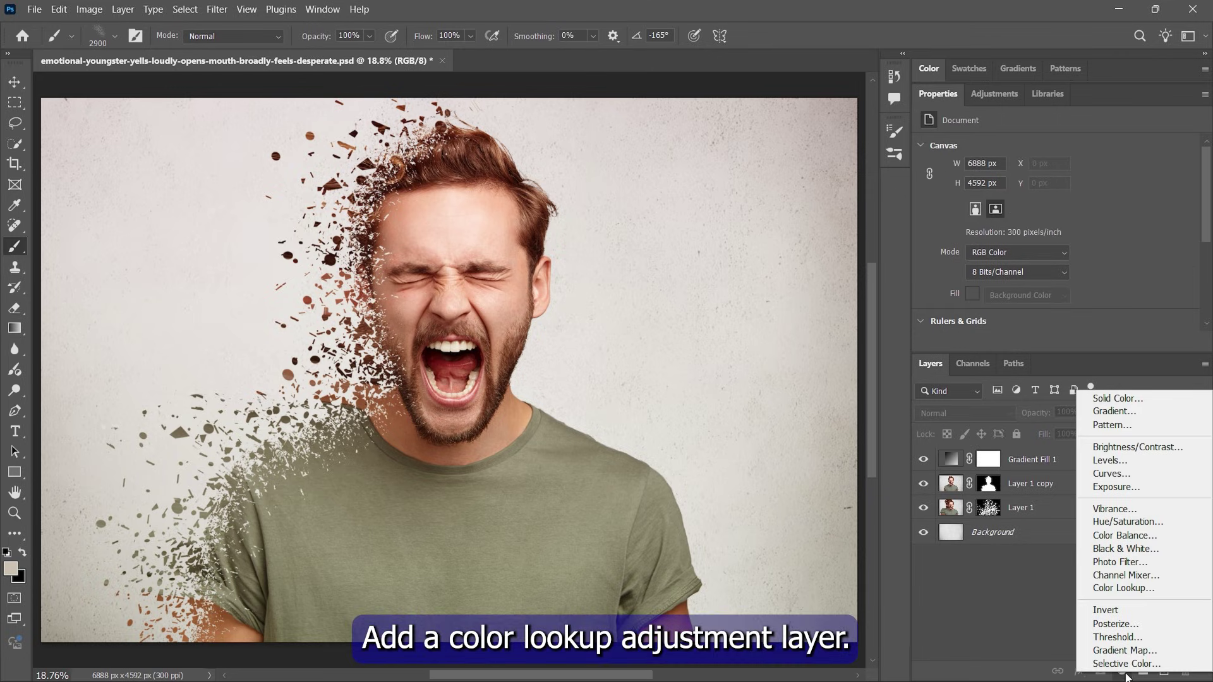
{"action": "left_click", "coordinate": [1126, 589]}
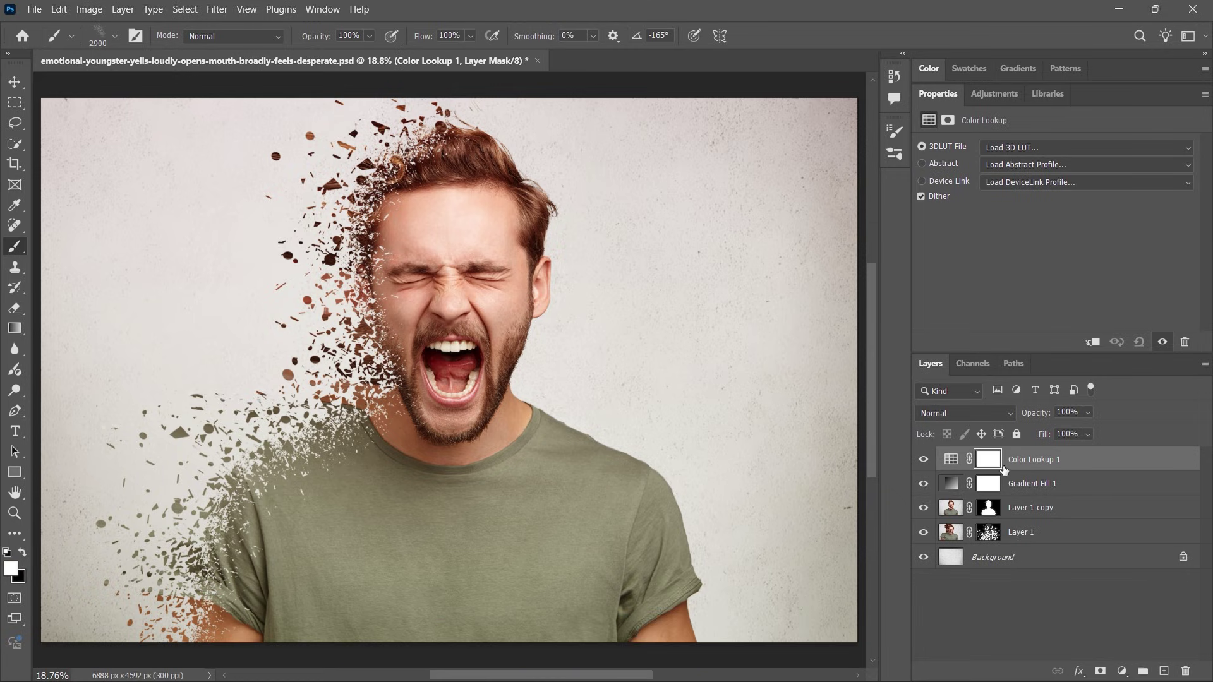
{"action": "left_click", "coordinate": [1027, 149]}
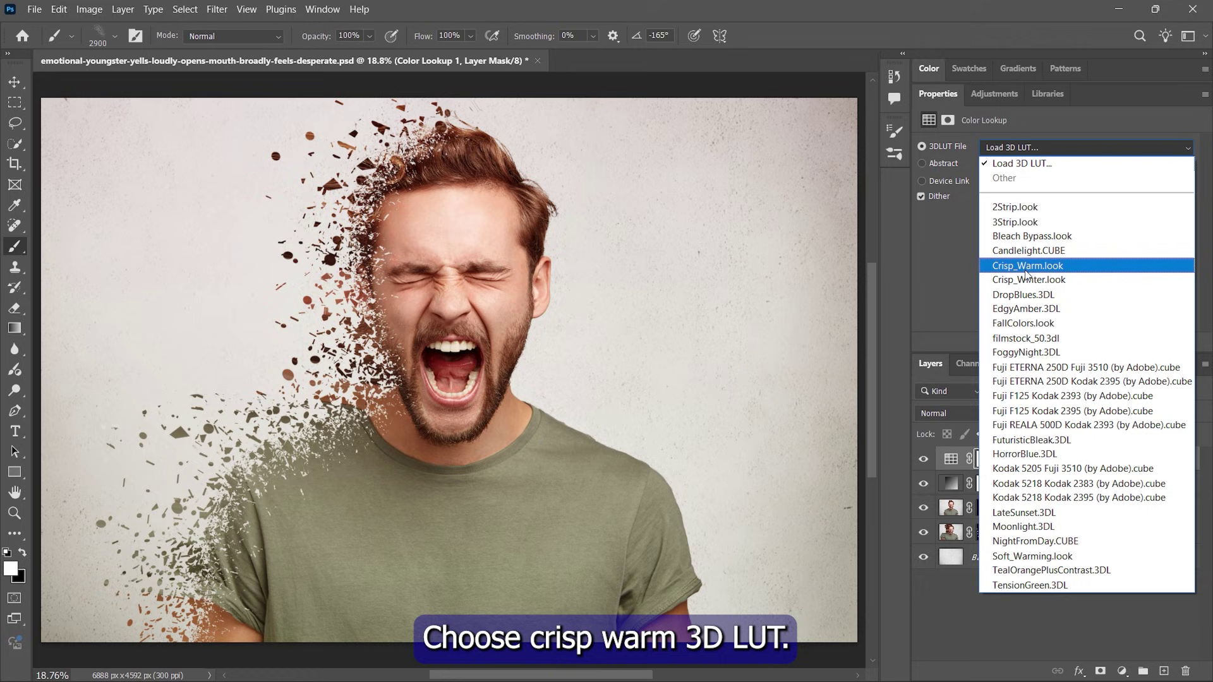
{"action": "left_click", "coordinate": [1049, 266]}
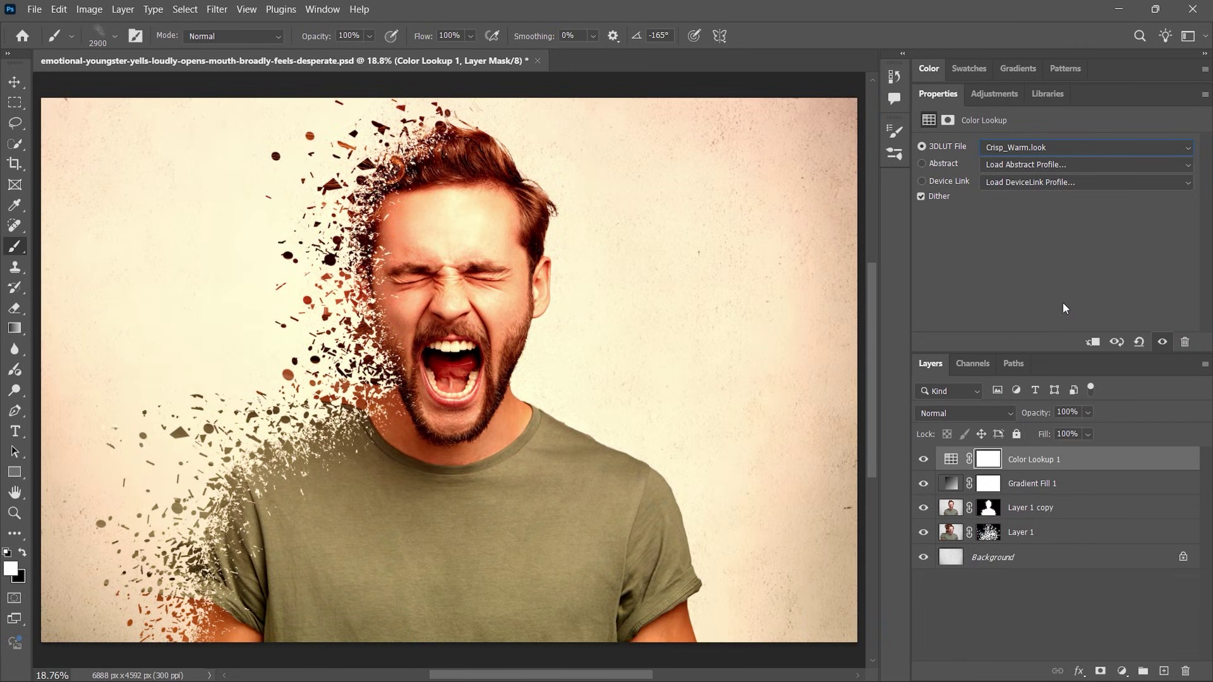
Blend the Color Lookup layer in Soft Light mode at about 30% opacity and deselect it.
{"action": "left_click", "coordinate": [1010, 414]}
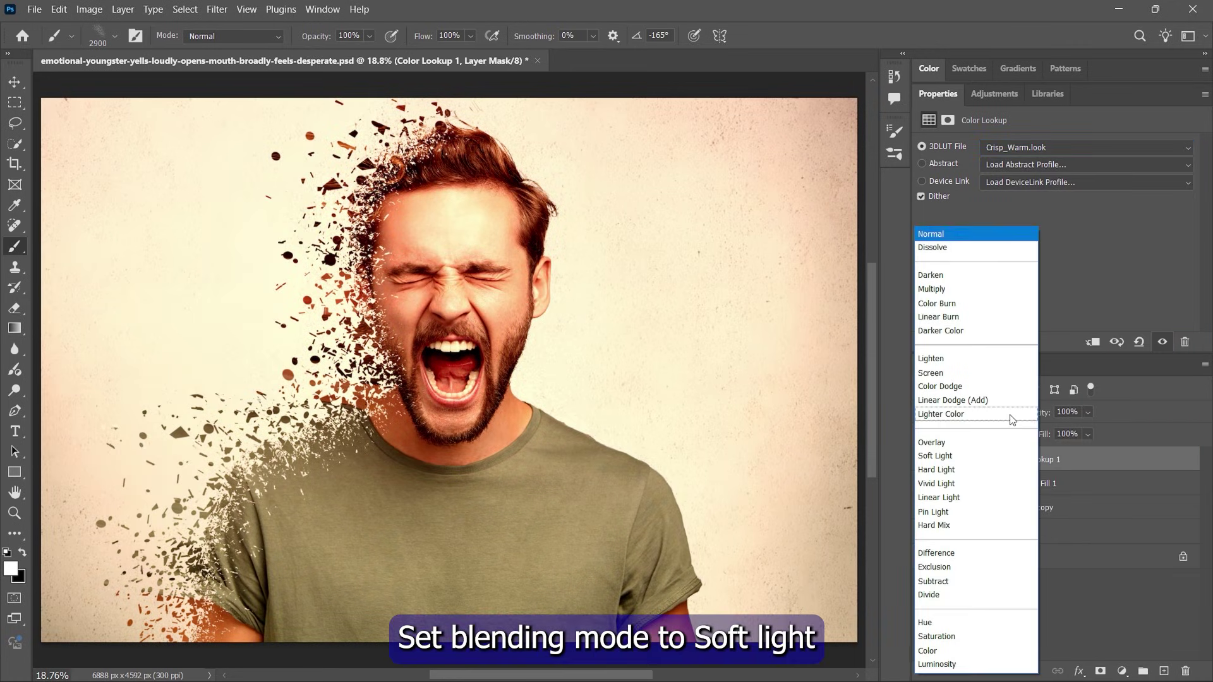
{"action": "left_click", "coordinate": [951, 458]}
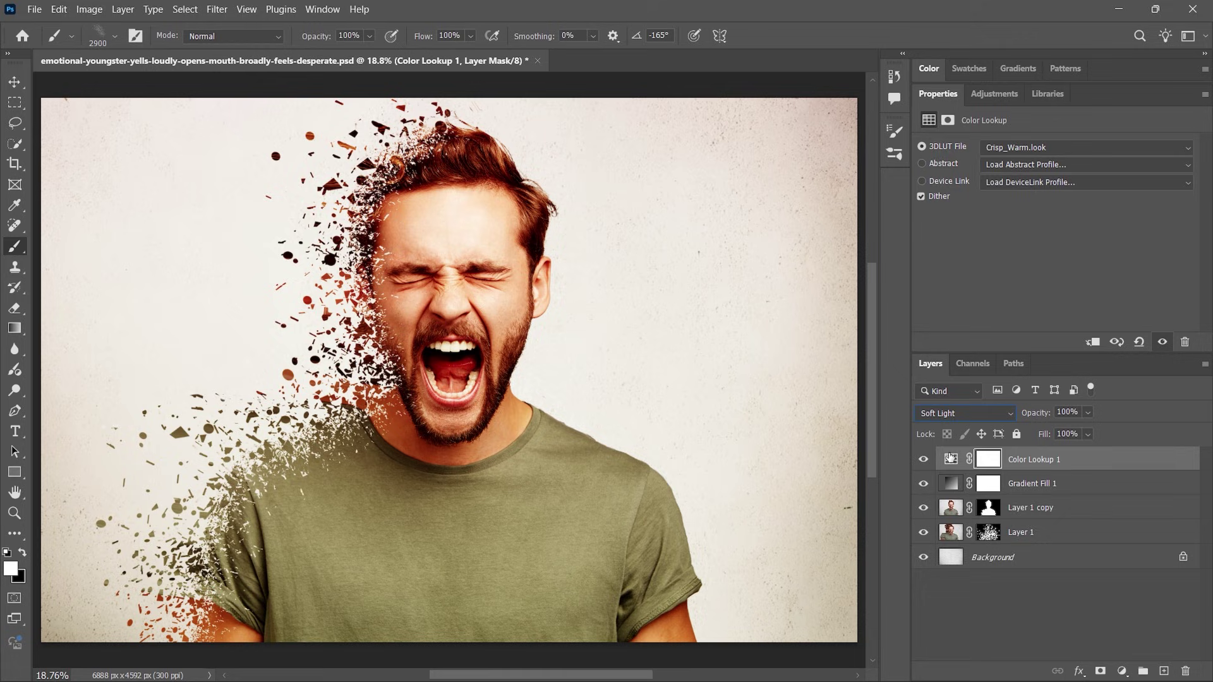
{"action": "left_click", "coordinate": [1089, 417]}
{"action": "left_click", "coordinate": [1054, 430]}
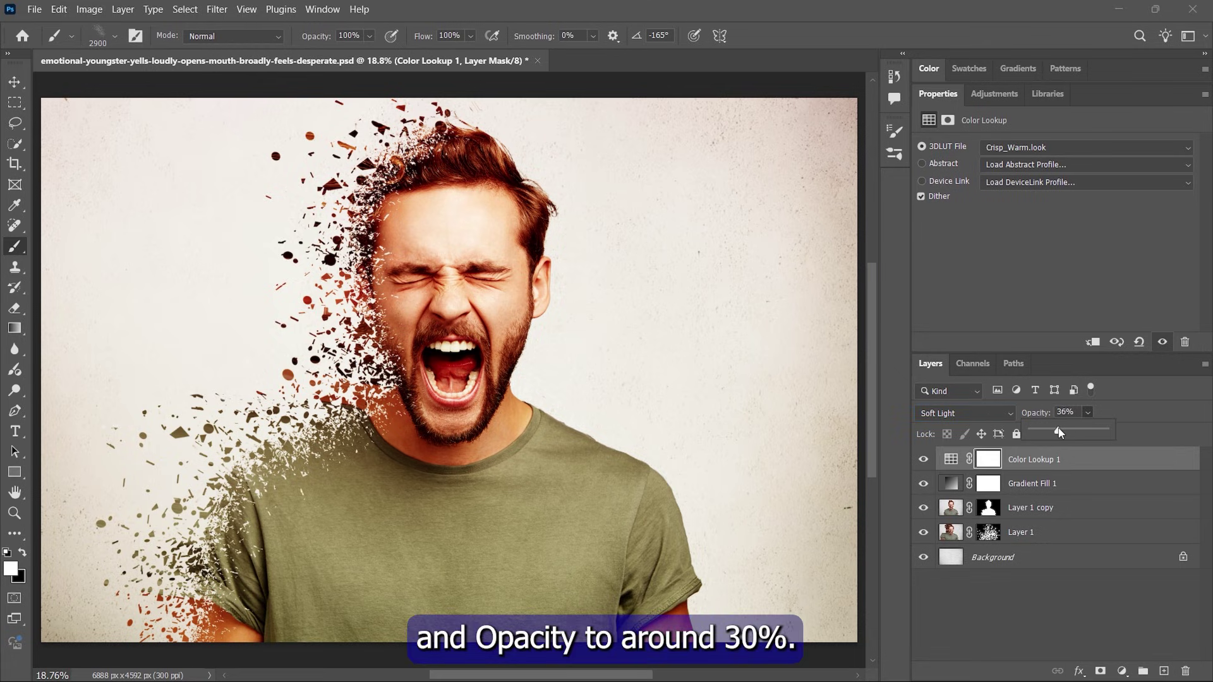
{"action": "left_click", "coordinate": [1090, 626]}
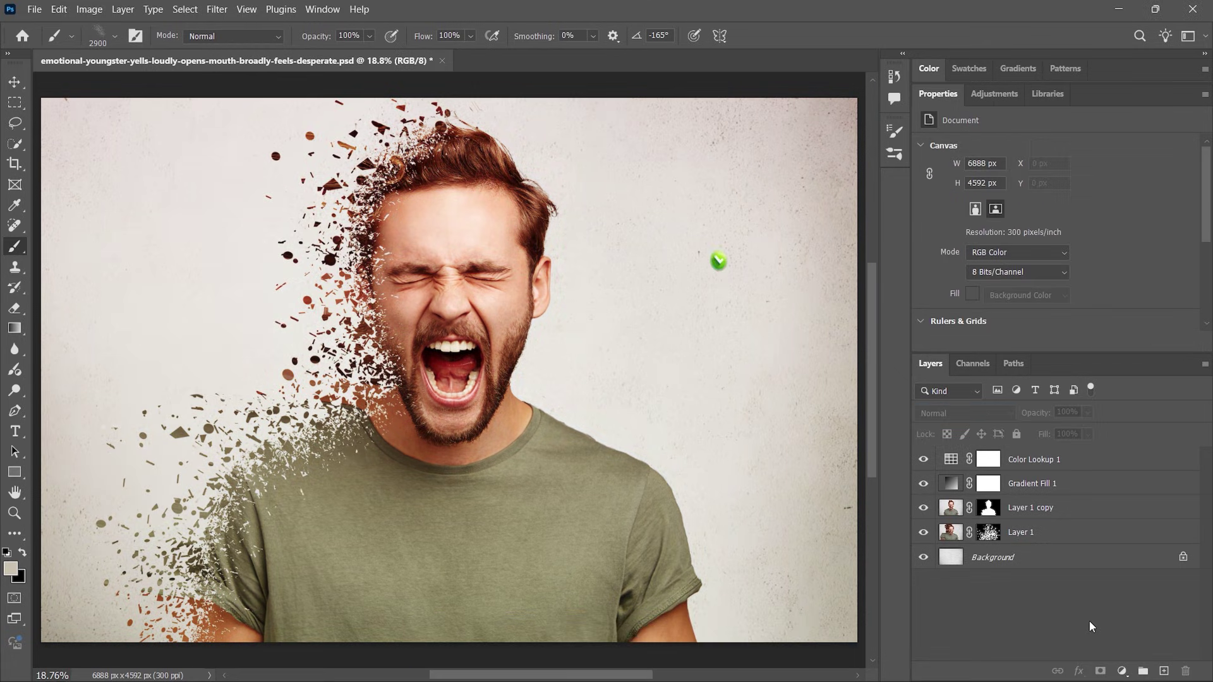